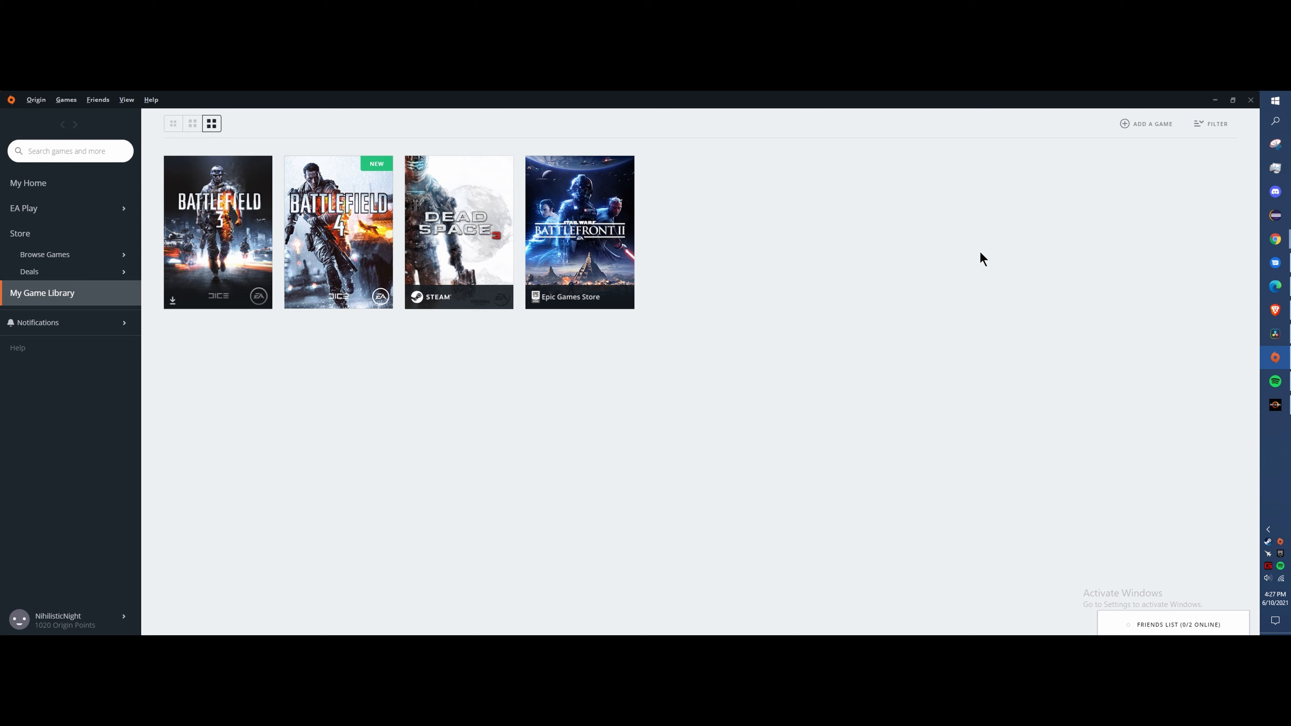
- Search Windows for "system restore", open the restore point creation settings, and place the System Properties window clear of the desktop edge
{"action": "left_click", "coordinate": [1276, 100]}
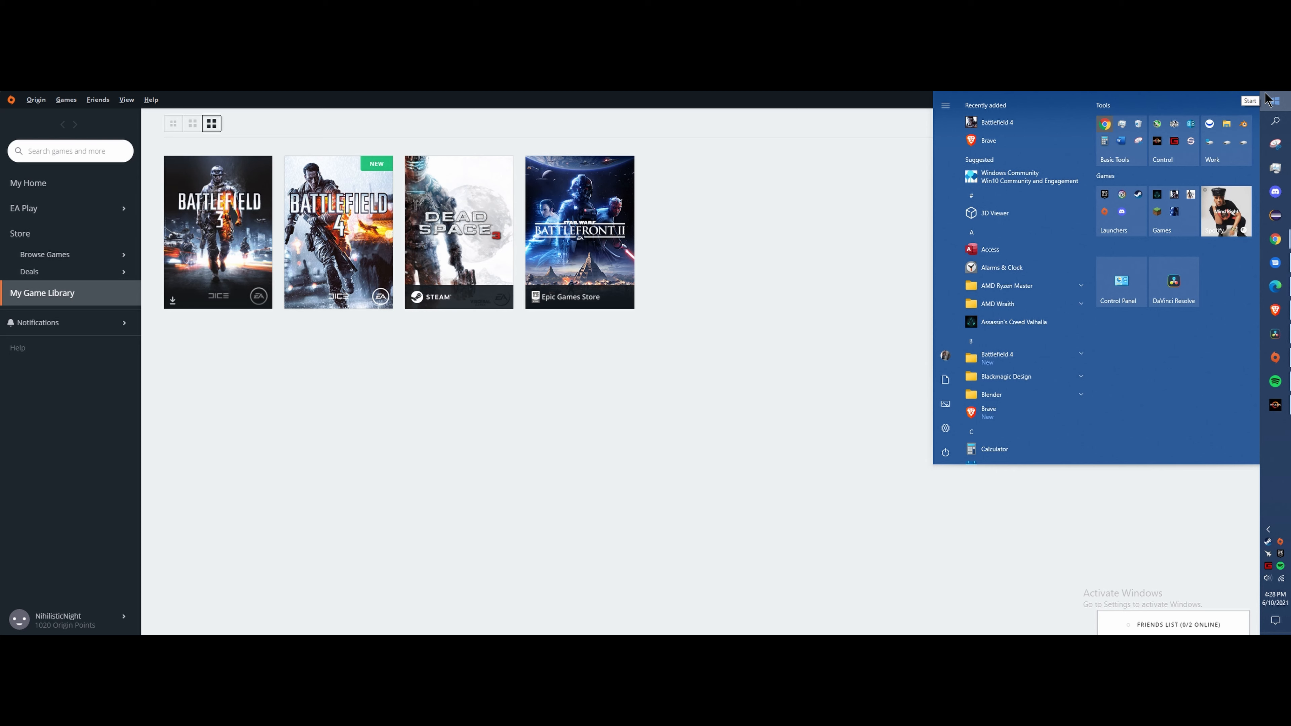
{"action": "type", "text": "system "}
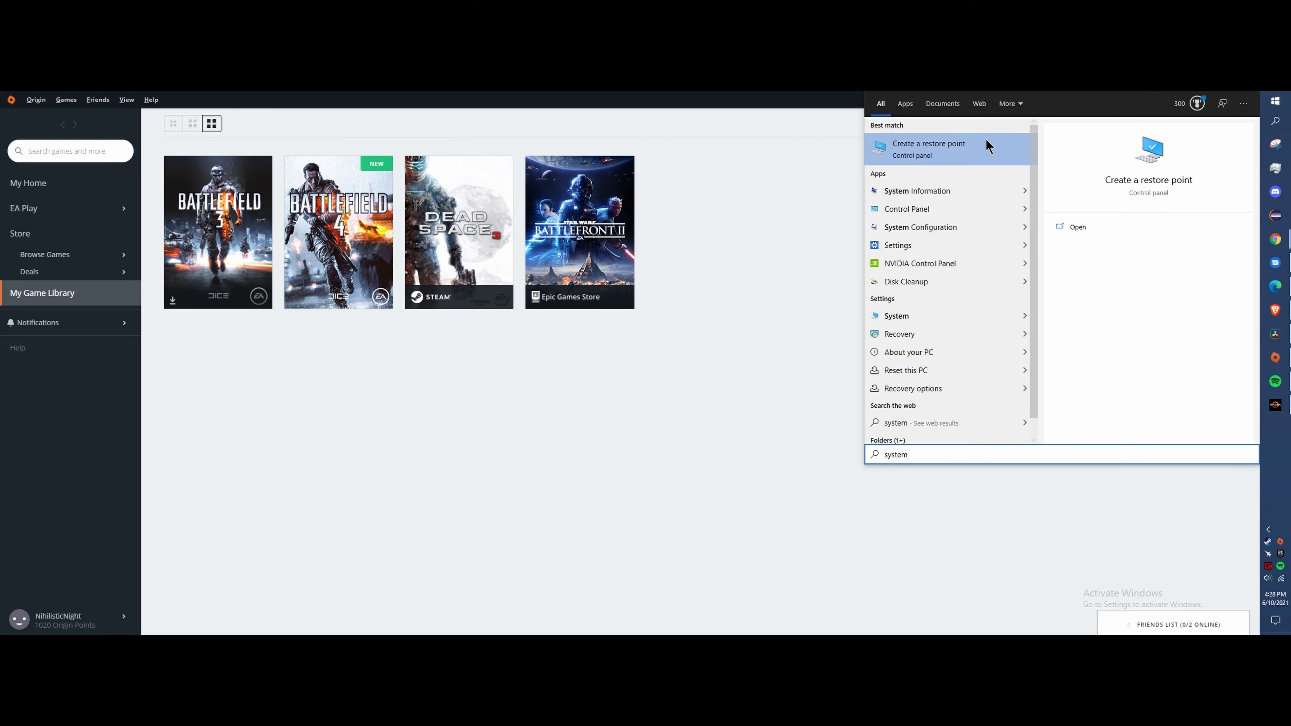
{"action": "type", "text": "restore"}
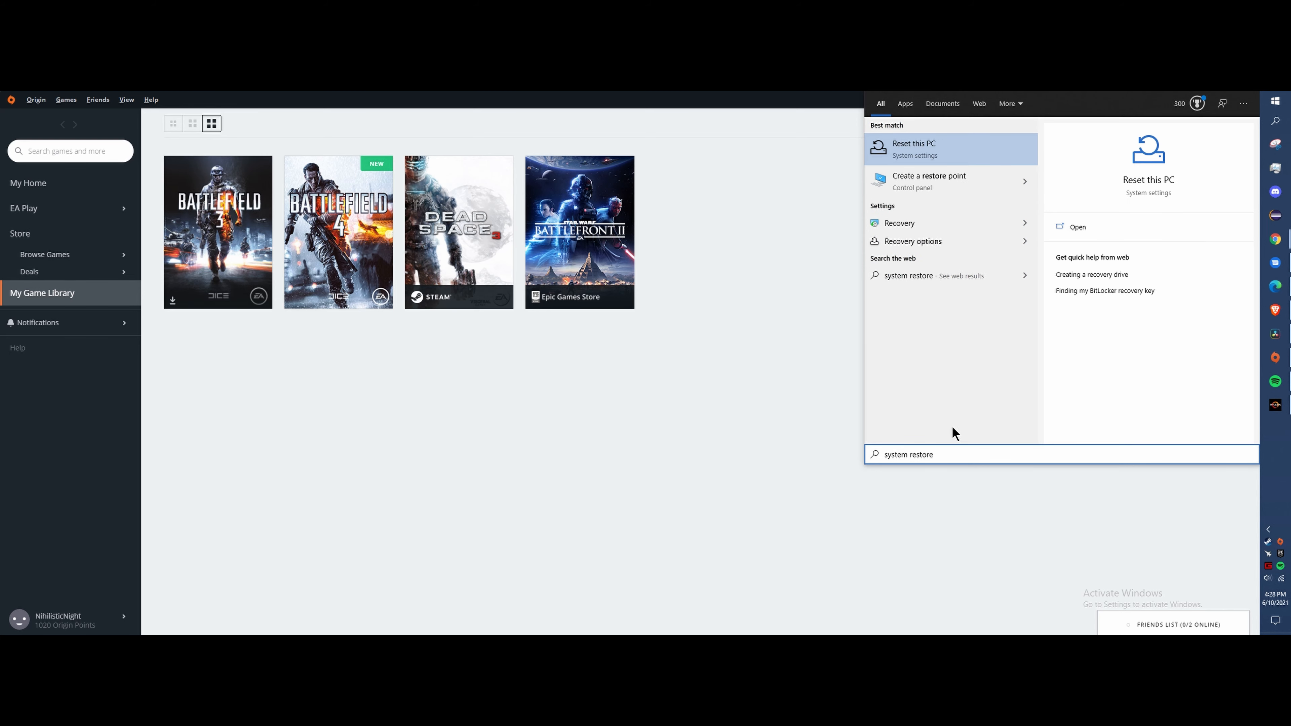
{"action": "left_click", "coordinate": [919, 191]}
{"action": "left_click_drag", "start_coordinate": [150, 155], "coordinate": [514, 163]}
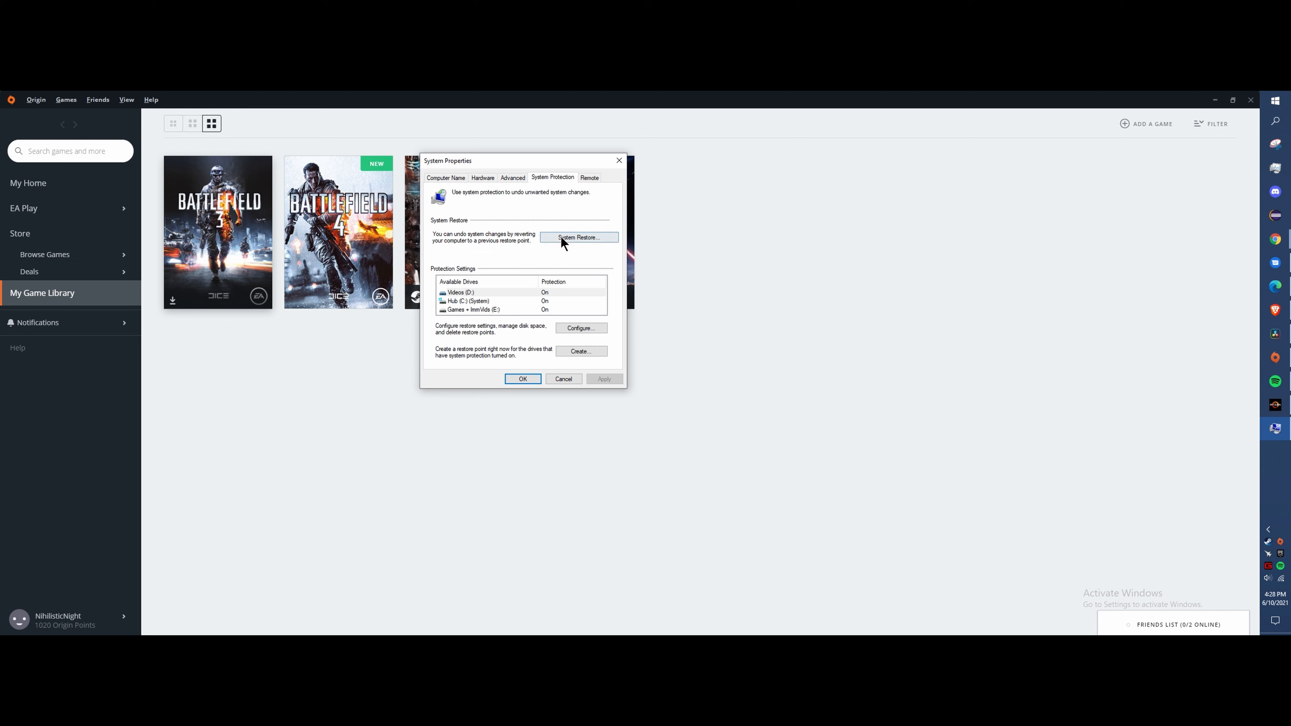
- Review the restore settings and maximum disk usage configured for the Videos (D:) drive
{"action": "left_click", "coordinate": [572, 327]}
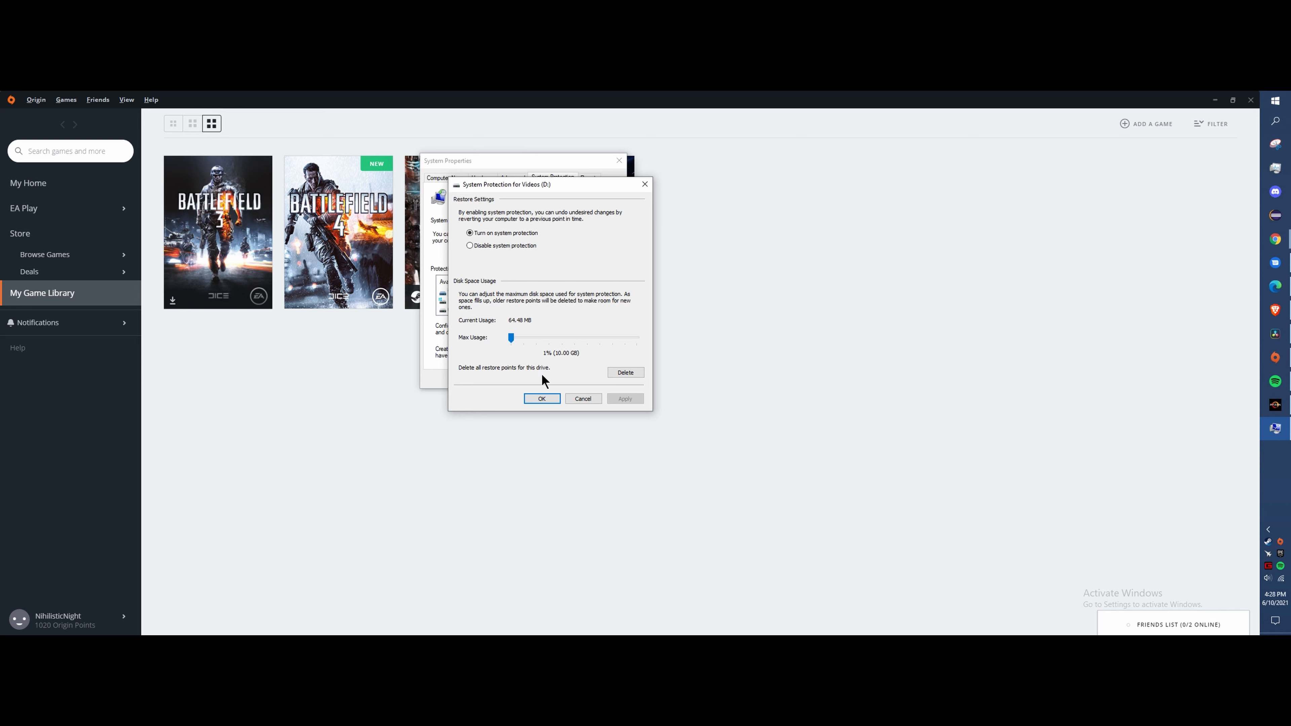
{"action": "left_click", "coordinate": [543, 399]}
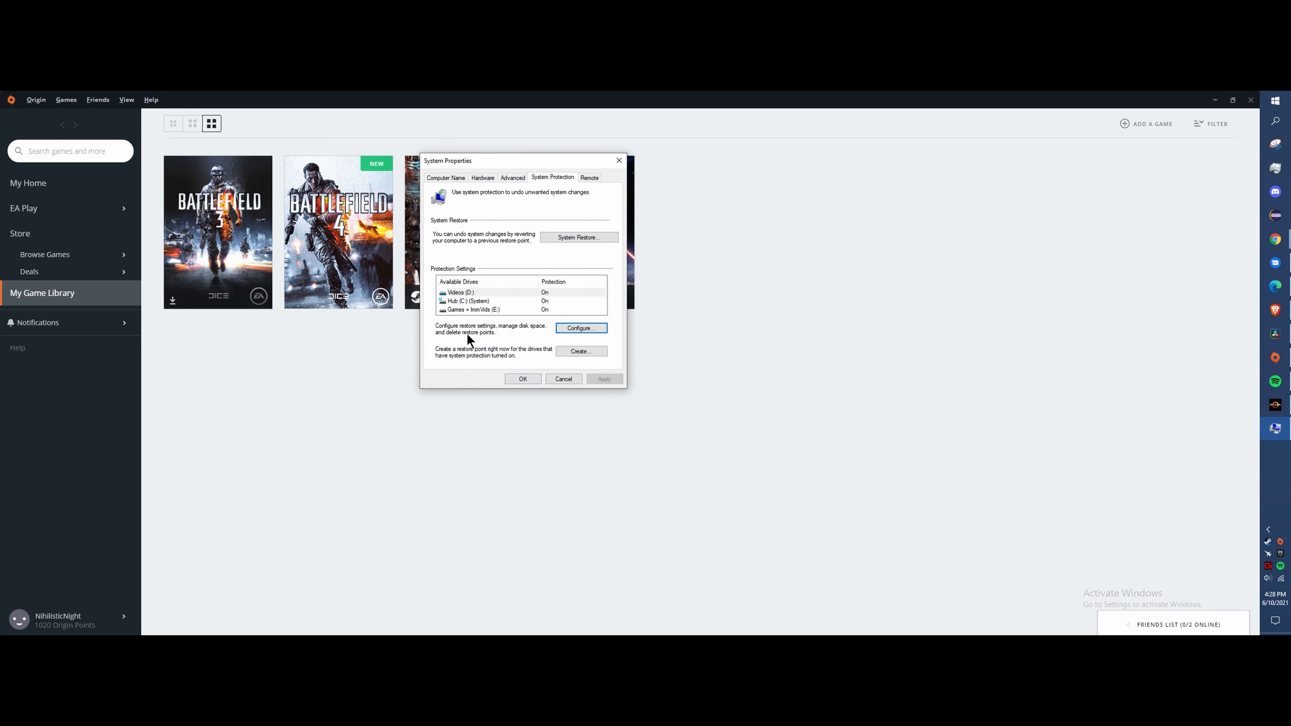
{"action": "left_click", "coordinate": [514, 293]}
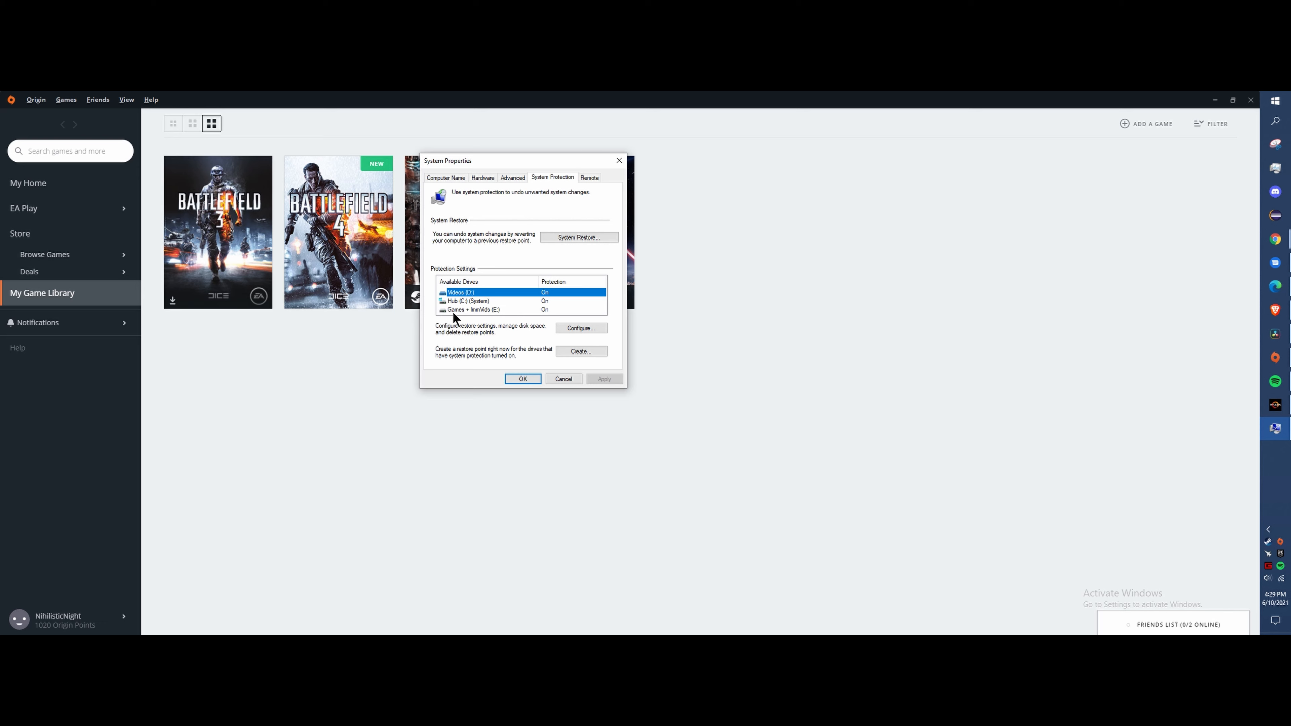
{"action": "left_click", "coordinate": [559, 327]}
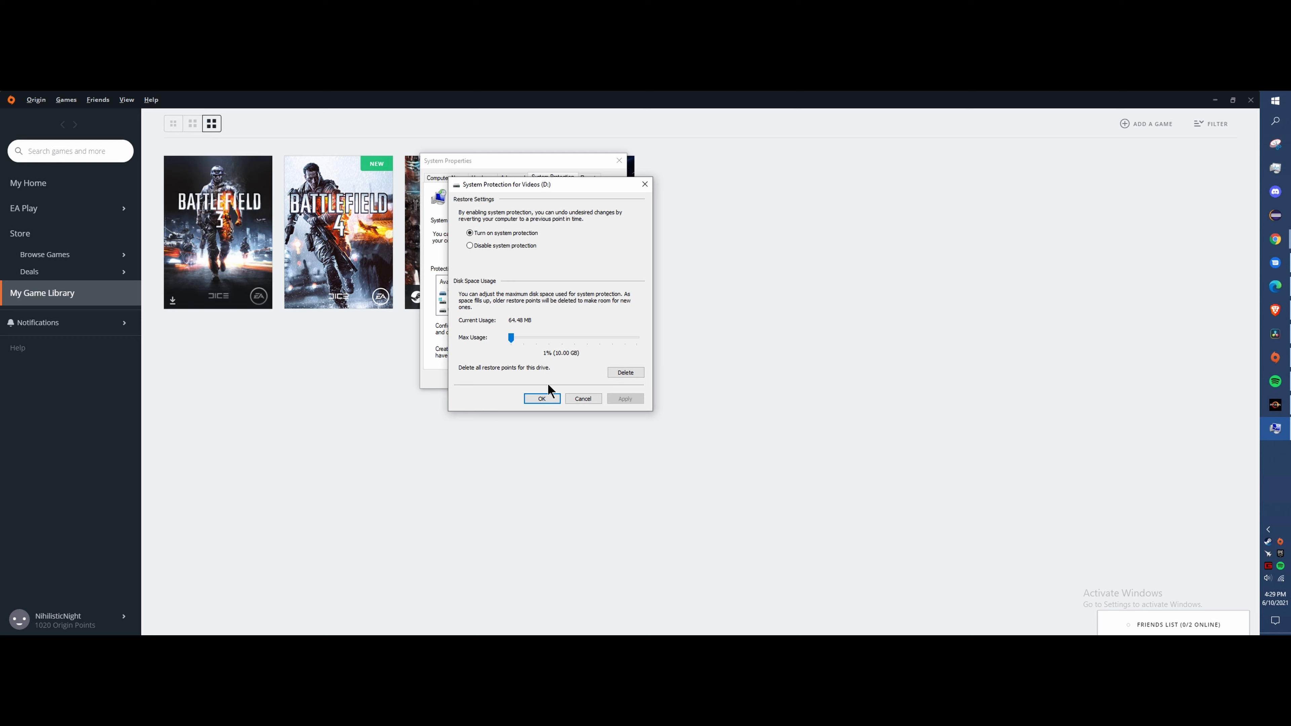
{"action": "left_click", "coordinate": [542, 399]}
- Set the maximum disk space for system protection on the Hub (C:) drive to 2% (18.62 GB)
{"action": "left_click", "coordinate": [488, 301]}
{"action": "left_click", "coordinate": [572, 328]}
{"action": "left_click_drag", "start_coordinate": [511, 344], "coordinate": [512, 339]}
{"action": "left_click", "coordinate": [552, 398]}
- Check the system protection disk space settings of the Videos (D:) and Games (E:) drives
{"action": "left_click", "coordinate": [505, 294]}
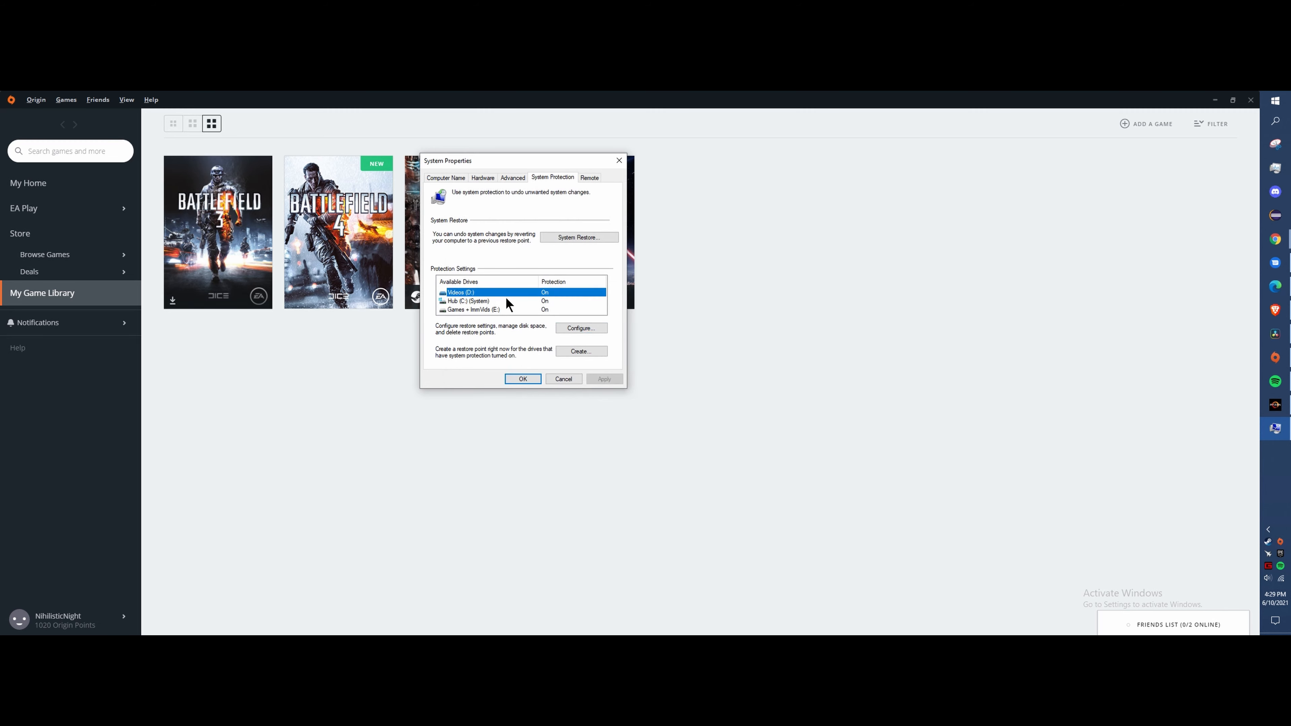
{"action": "left_click", "coordinate": [575, 328]}
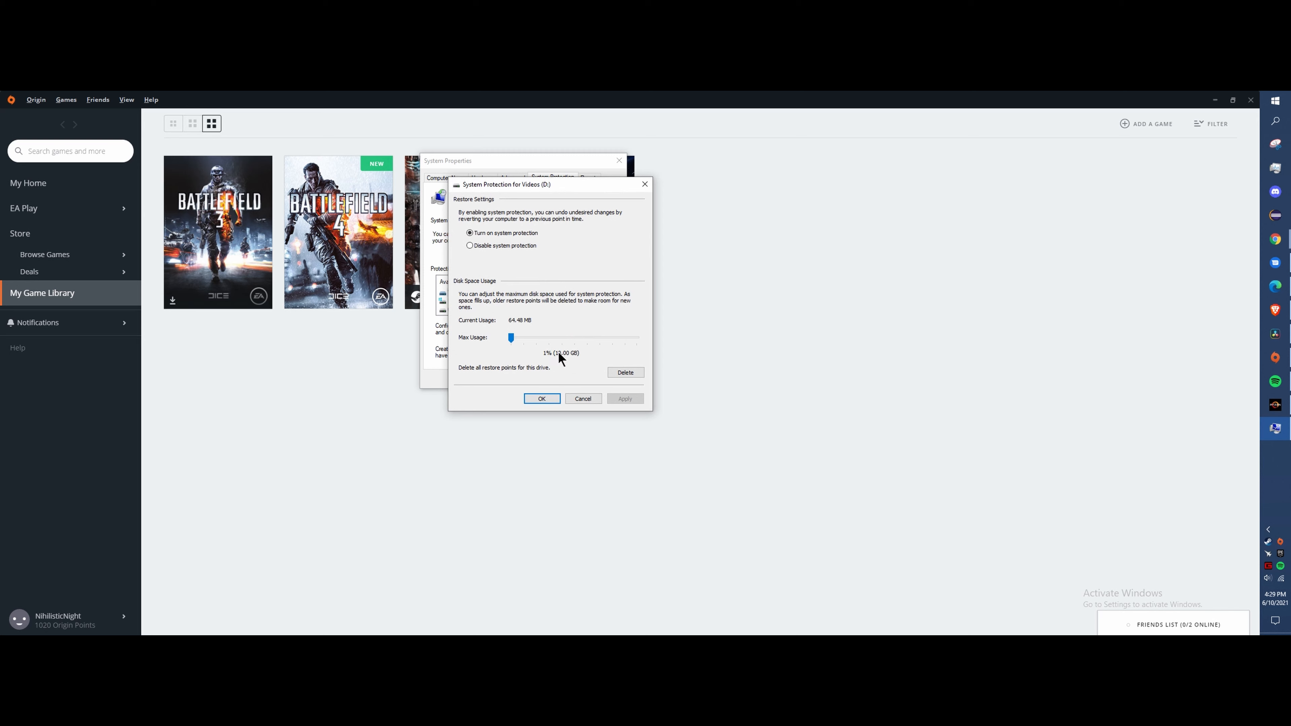
{"action": "left_click", "coordinate": [542, 398]}
{"action": "left_click", "coordinate": [496, 310]}
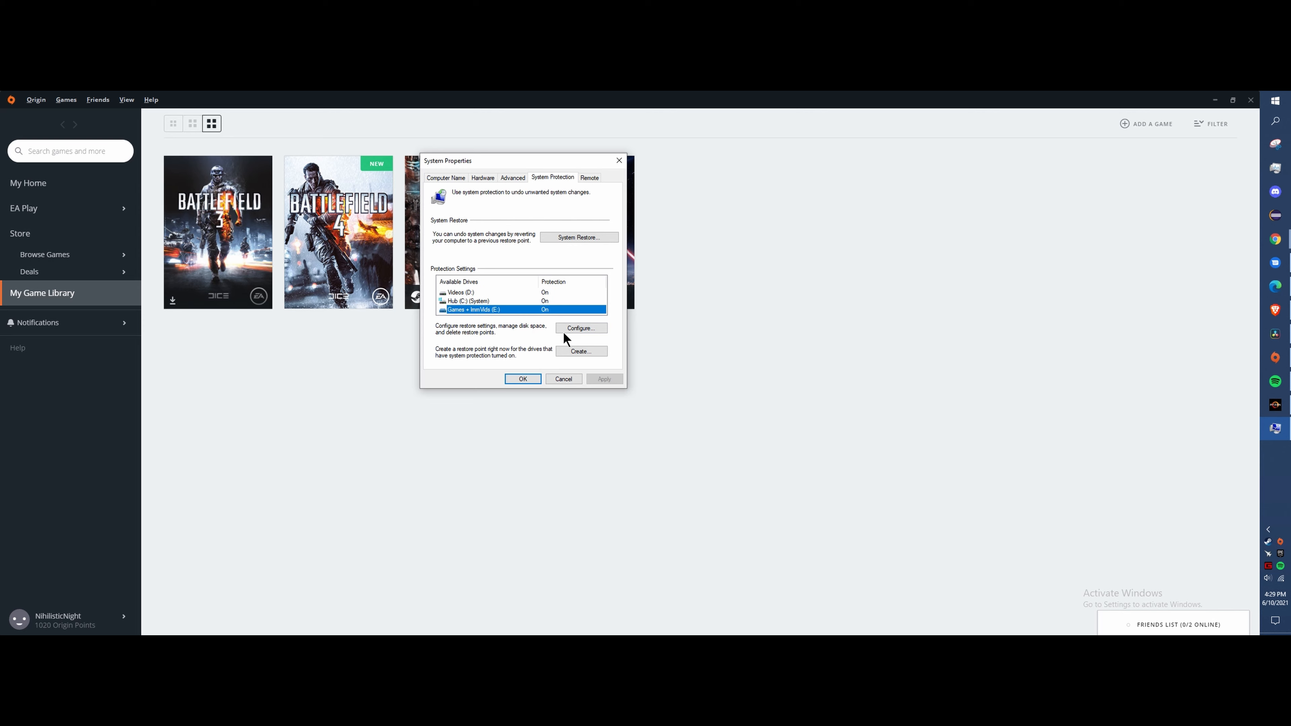
{"action": "left_click", "coordinate": [567, 329]}
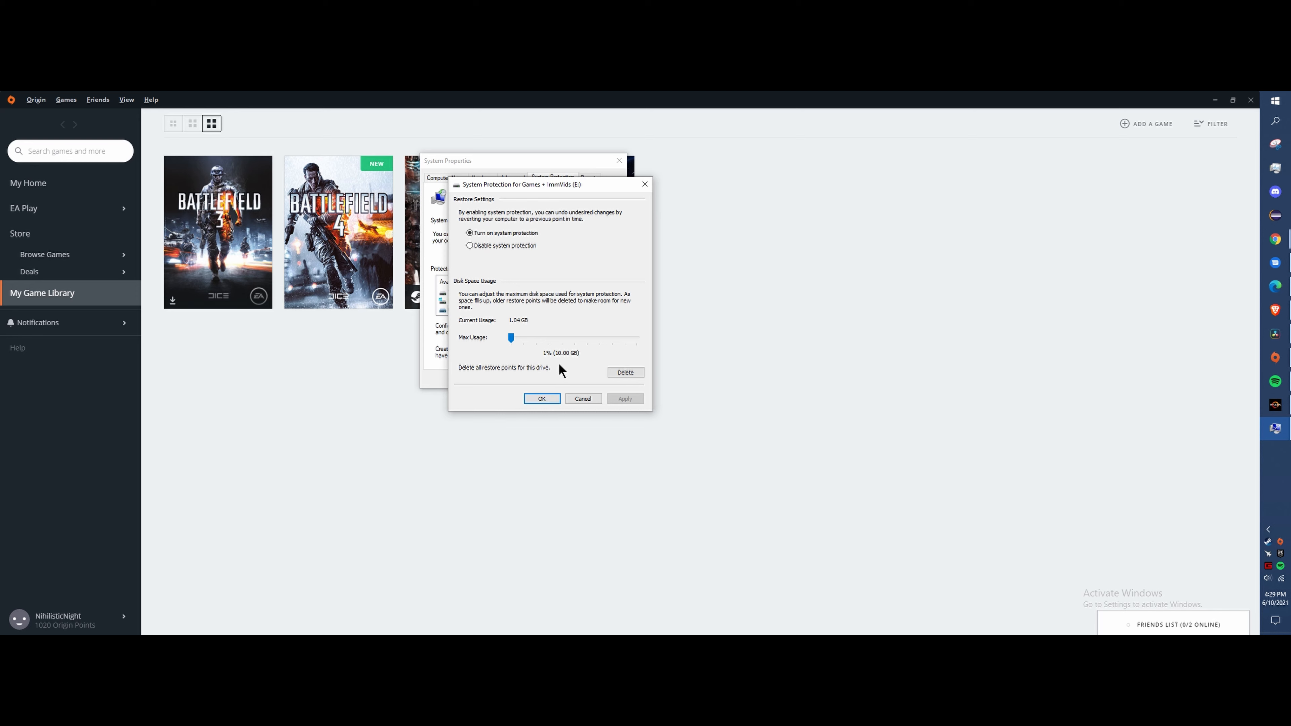
{"action": "left_click", "coordinate": [542, 398]}
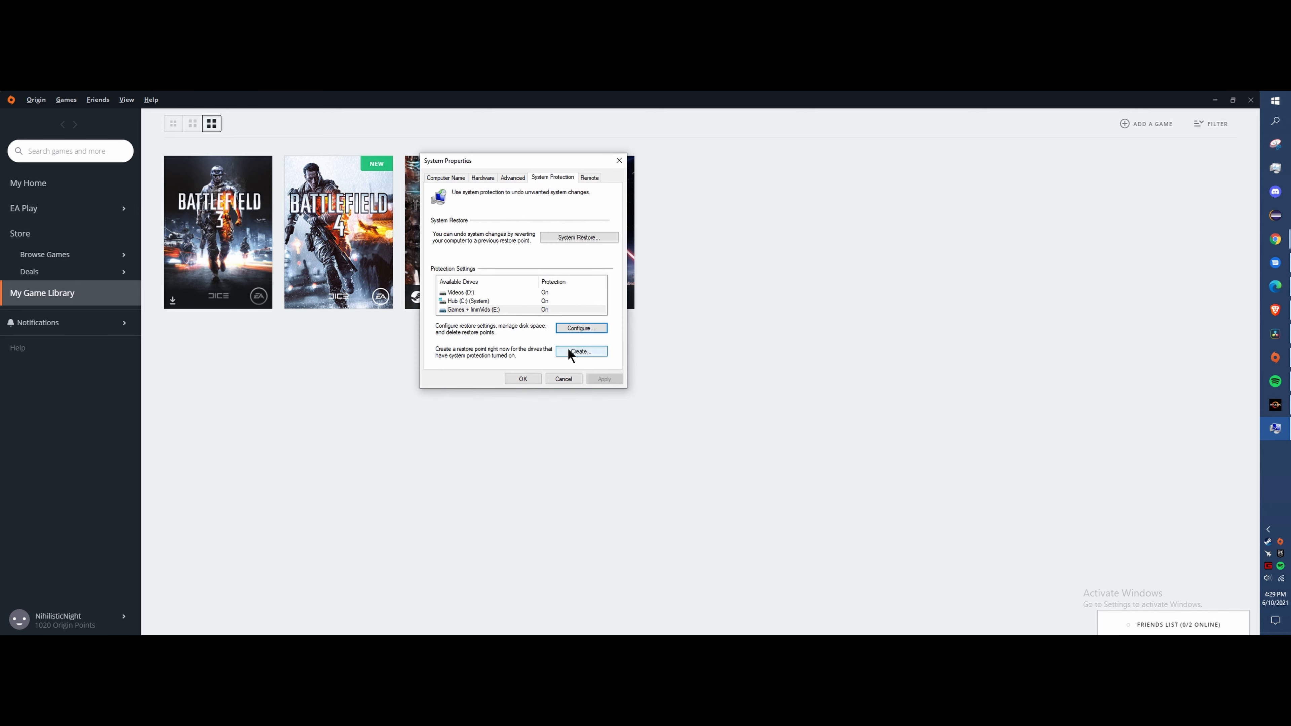
- With the Videos (D:) drive selected, create a restore point described as "update"
{"action": "left_click", "coordinate": [490, 293]}
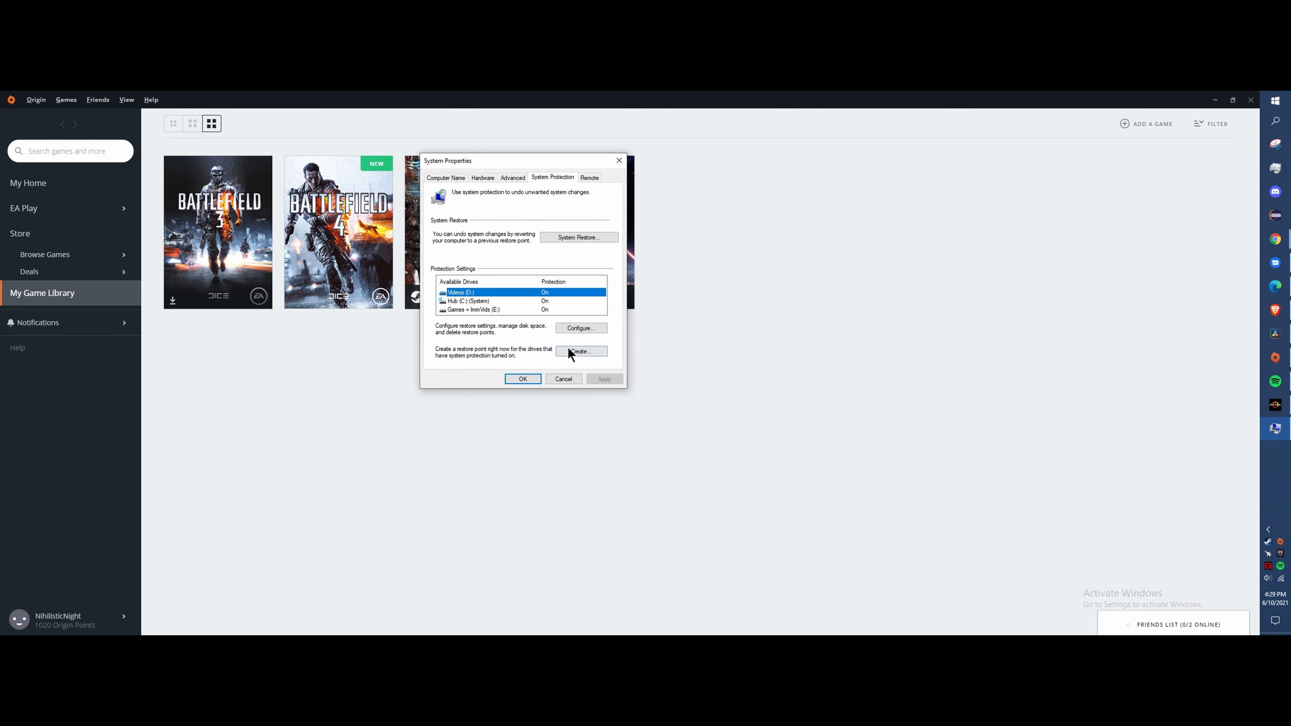
{"action": "left_click", "coordinate": [528, 301]}
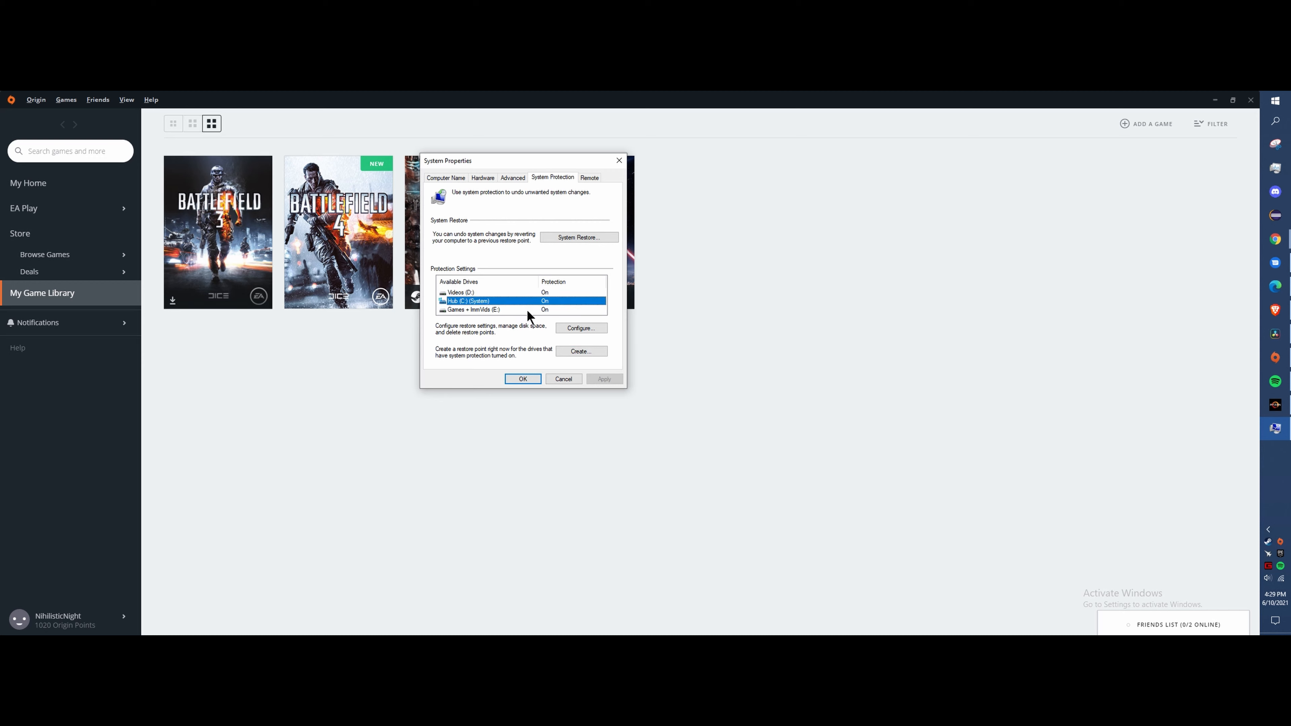
{"action": "left_click", "coordinate": [526, 309]}
{"action": "left_click", "coordinate": [484, 293]}
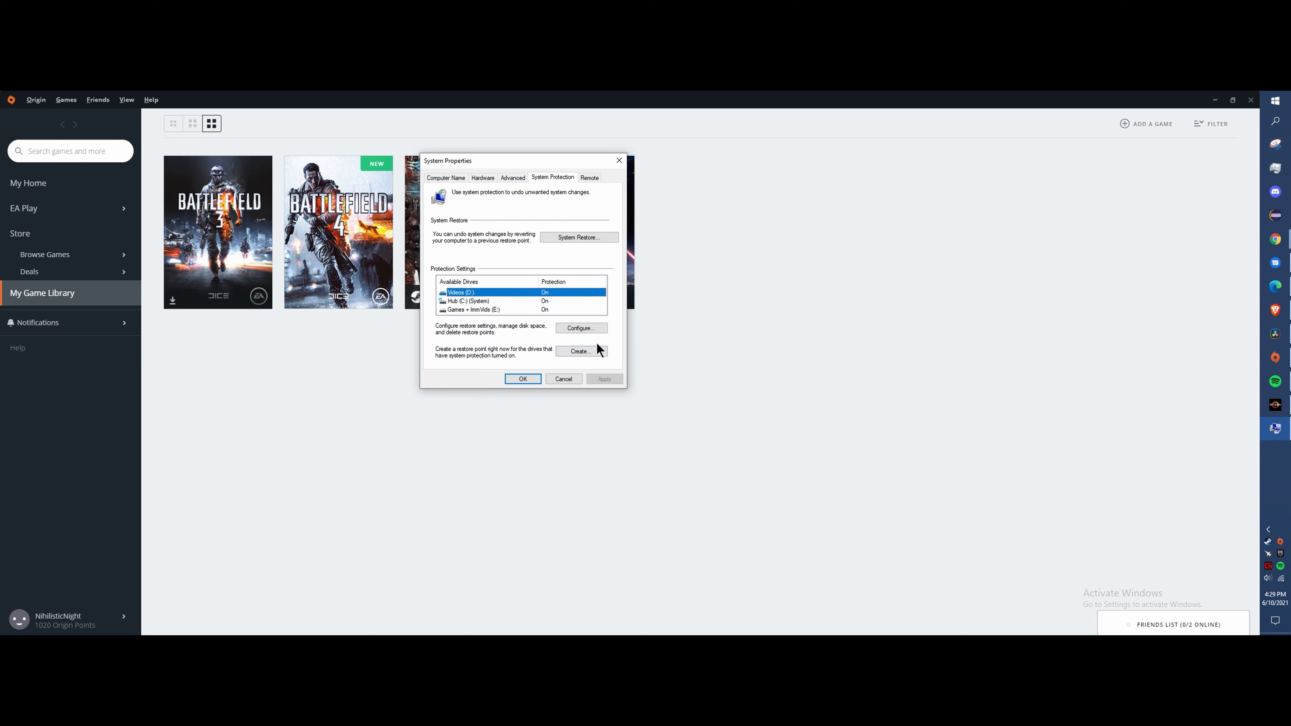
{"action": "left_click", "coordinate": [578, 350]}
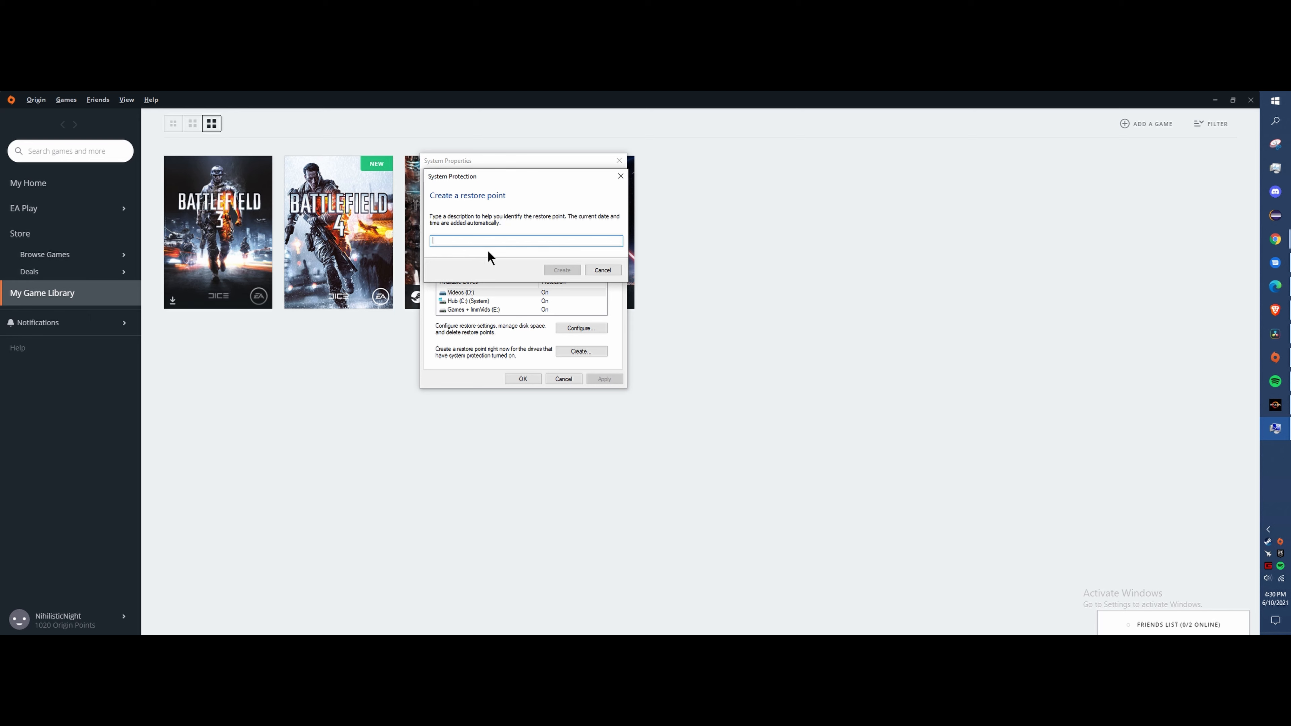
{"action": "type", "text": "update"}
{"action": "left_click", "coordinate": [562, 270]}
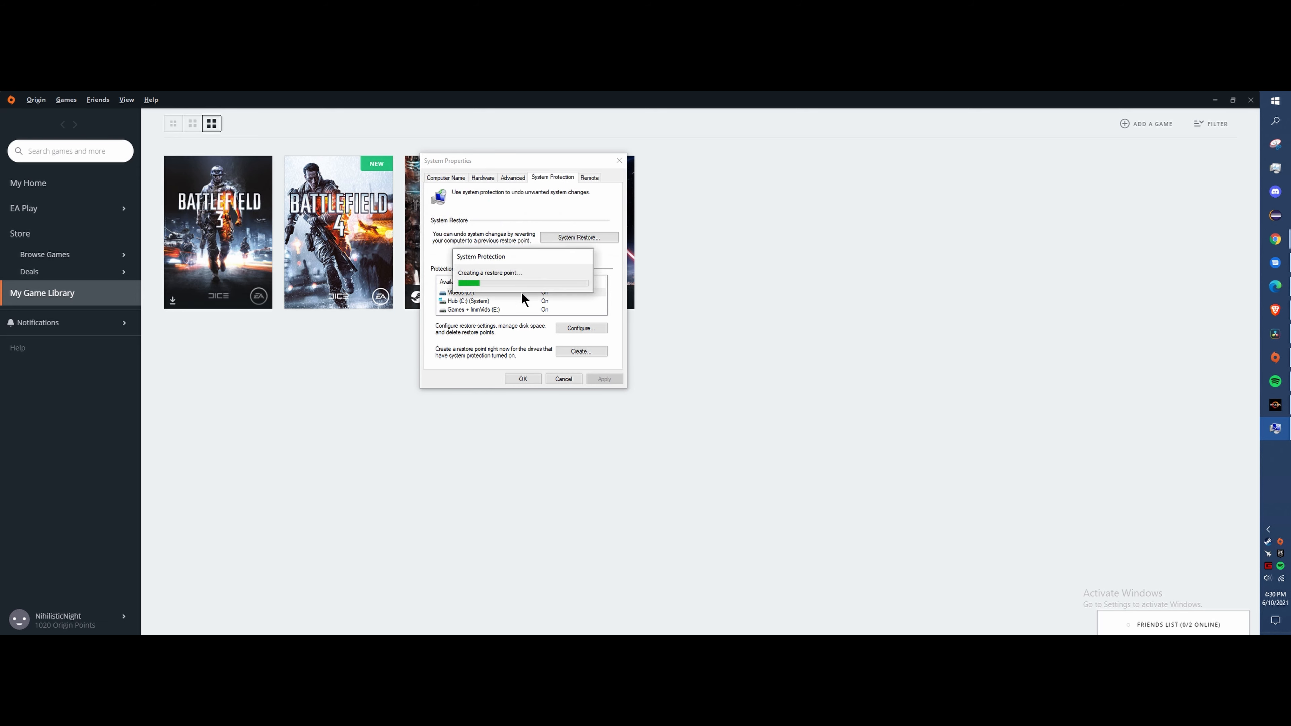
{"action": "left_click_drag", "start_coordinate": [481, 256], "coordinate": [668, 279]}
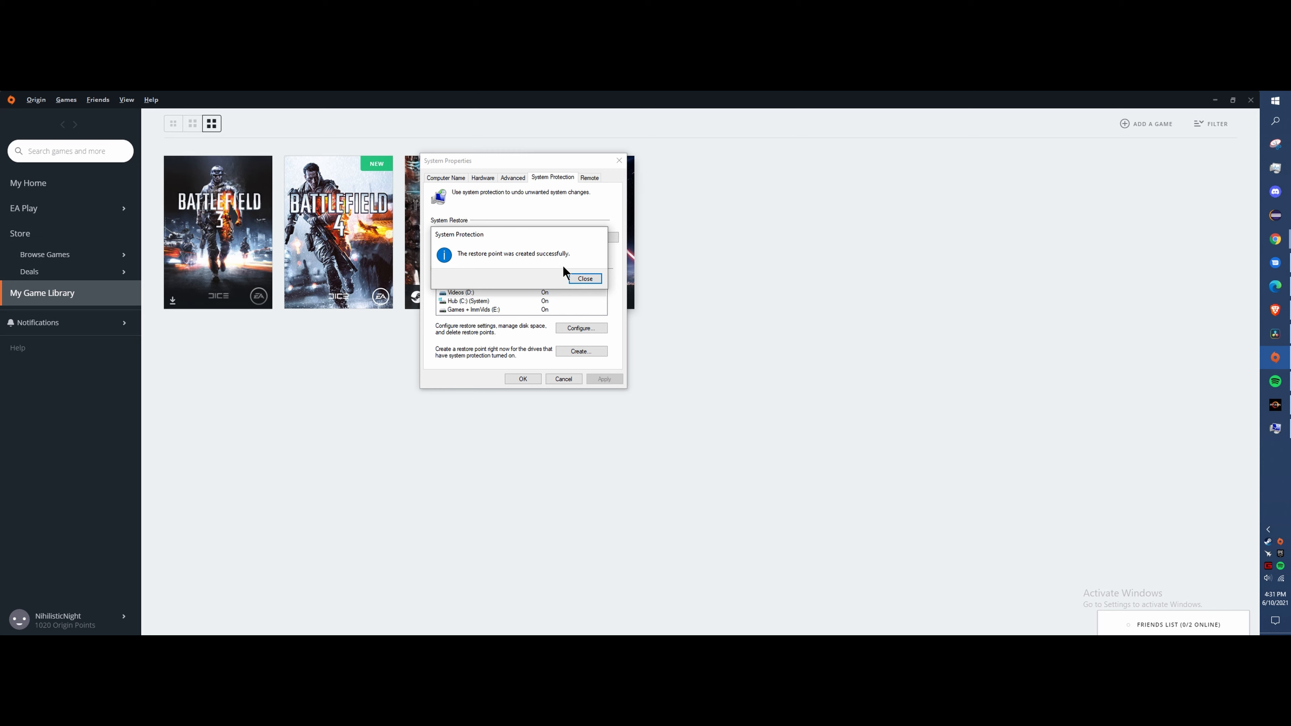
{"action": "left_click", "coordinate": [580, 278]}
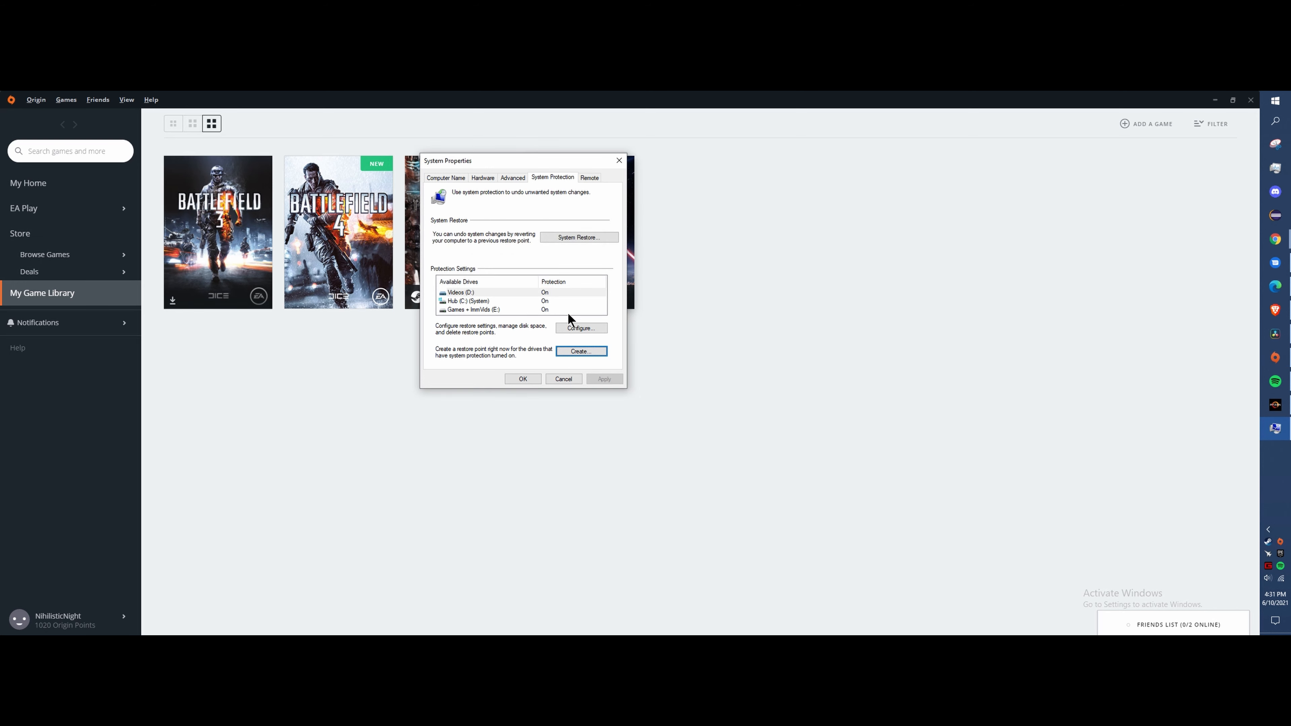
- Check the restore point disk usage of the Videos (D:) and Hub (C:) drives
{"action": "left_click", "coordinate": [547, 291]}
{"action": "left_click", "coordinate": [580, 327]}
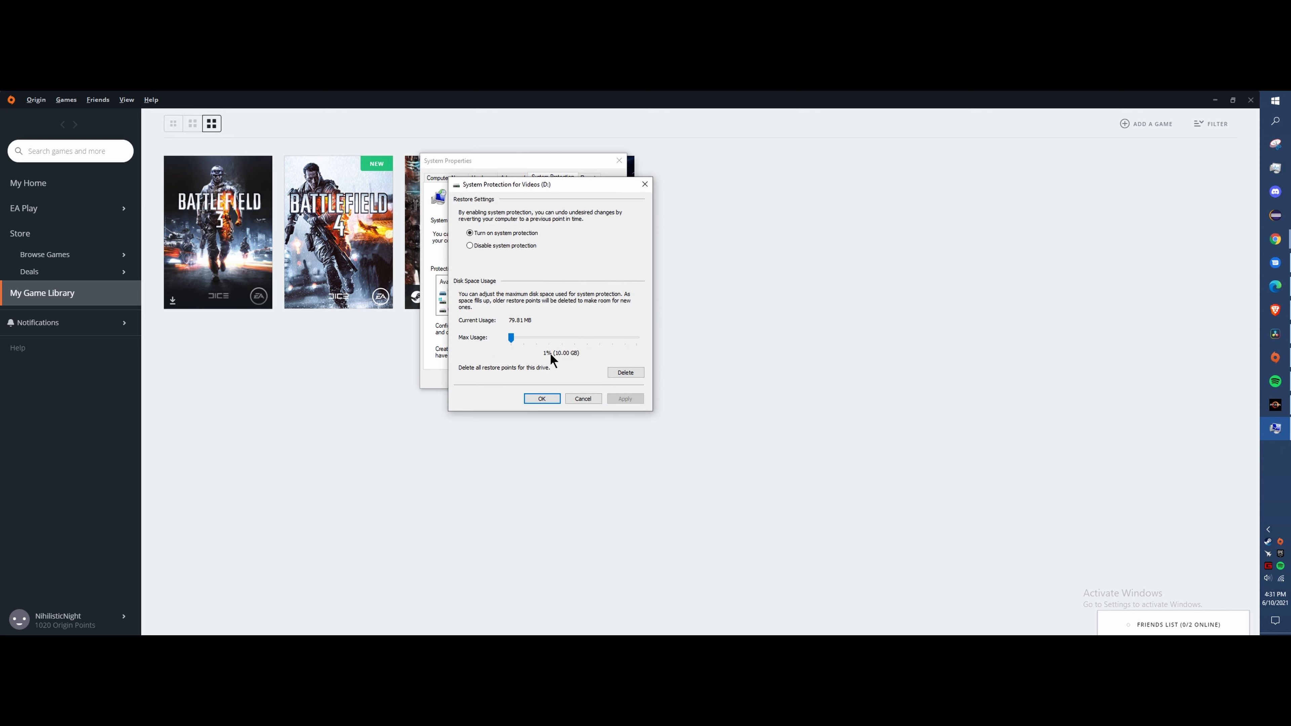
{"action": "left_click", "coordinate": [542, 399]}
{"action": "left_click", "coordinate": [505, 303]}
{"action": "left_click", "coordinate": [580, 327]}
{"action": "left_click", "coordinate": [584, 400]}
- With the Hub (C:) drive selected, create another restore point described as "update"
{"action": "left_click", "coordinate": [580, 350]}
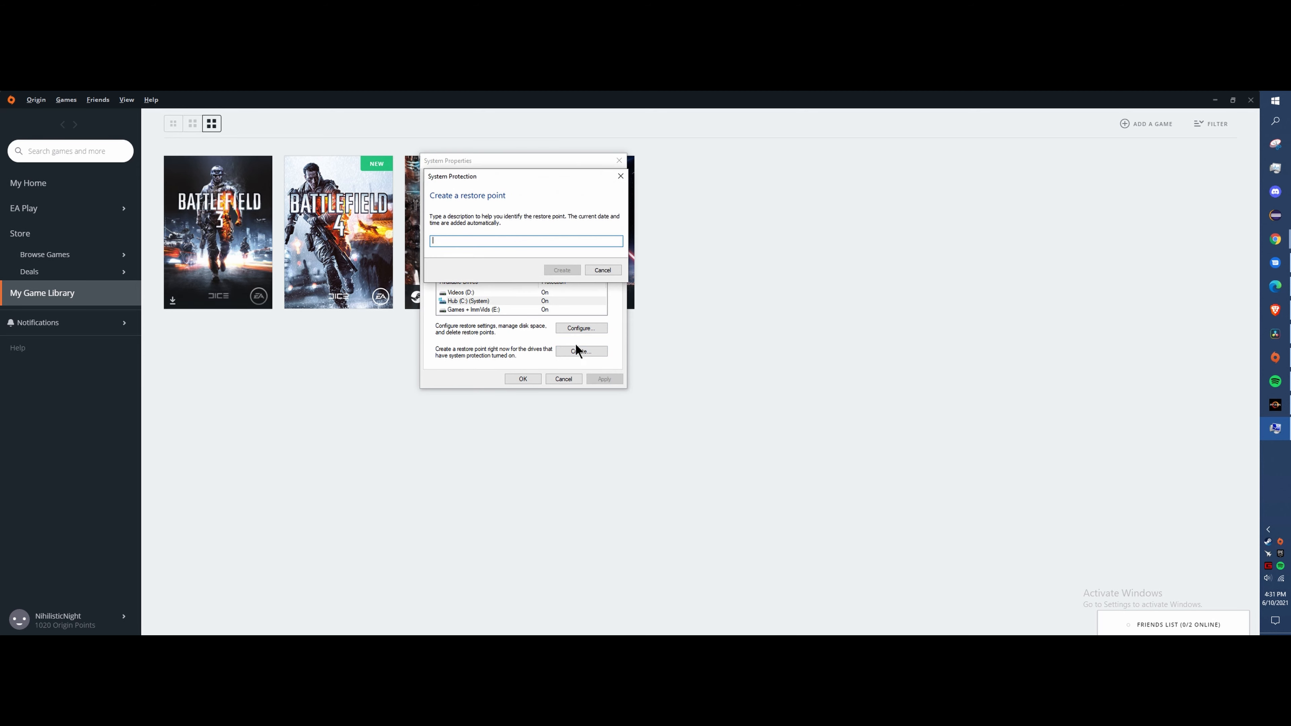
{"action": "type", "text": "update"}
{"action": "left_click", "coordinate": [566, 274]}
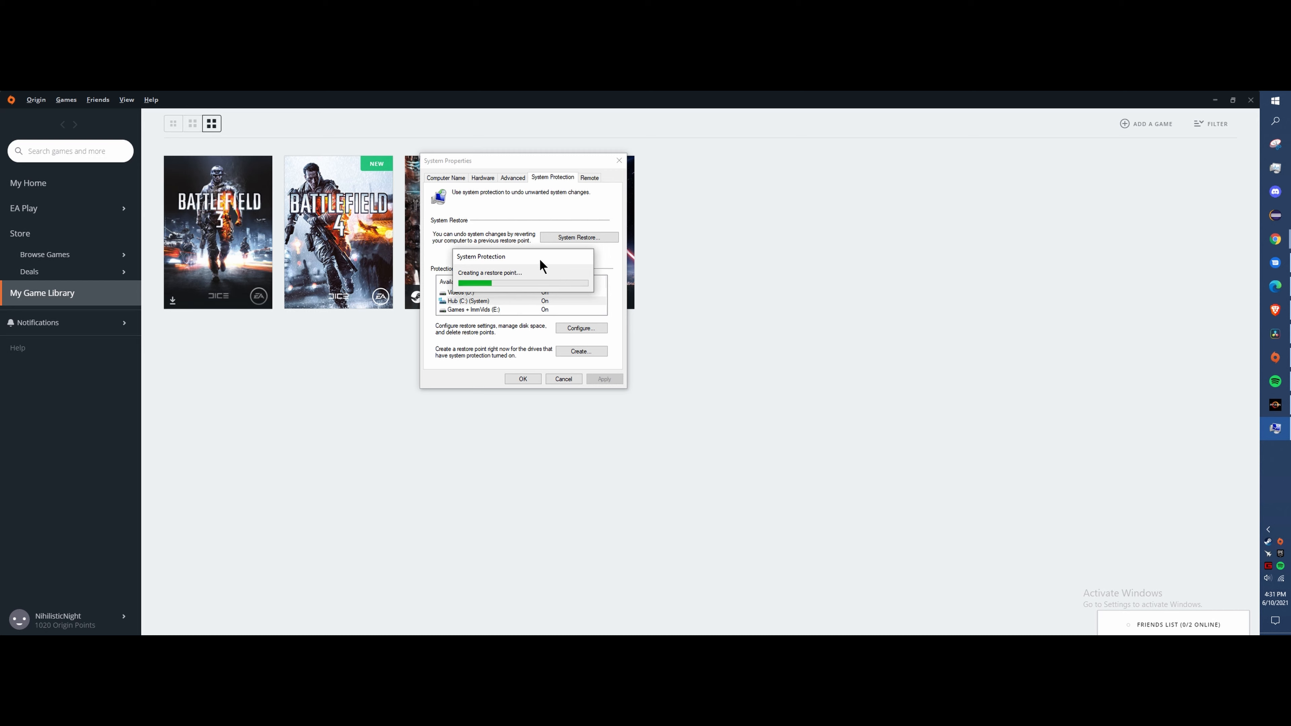
{"action": "left_click_drag", "start_coordinate": [526, 259], "coordinate": [741, 283]}
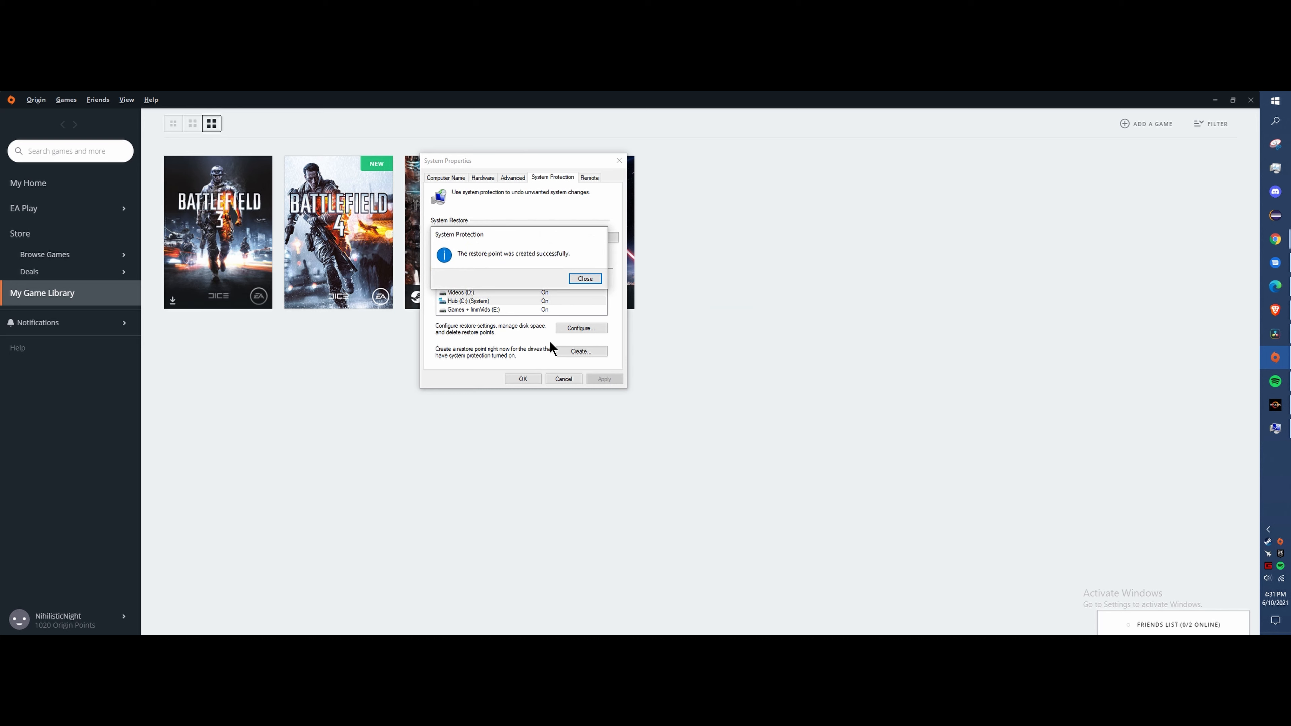
{"action": "left_click", "coordinate": [574, 276]}
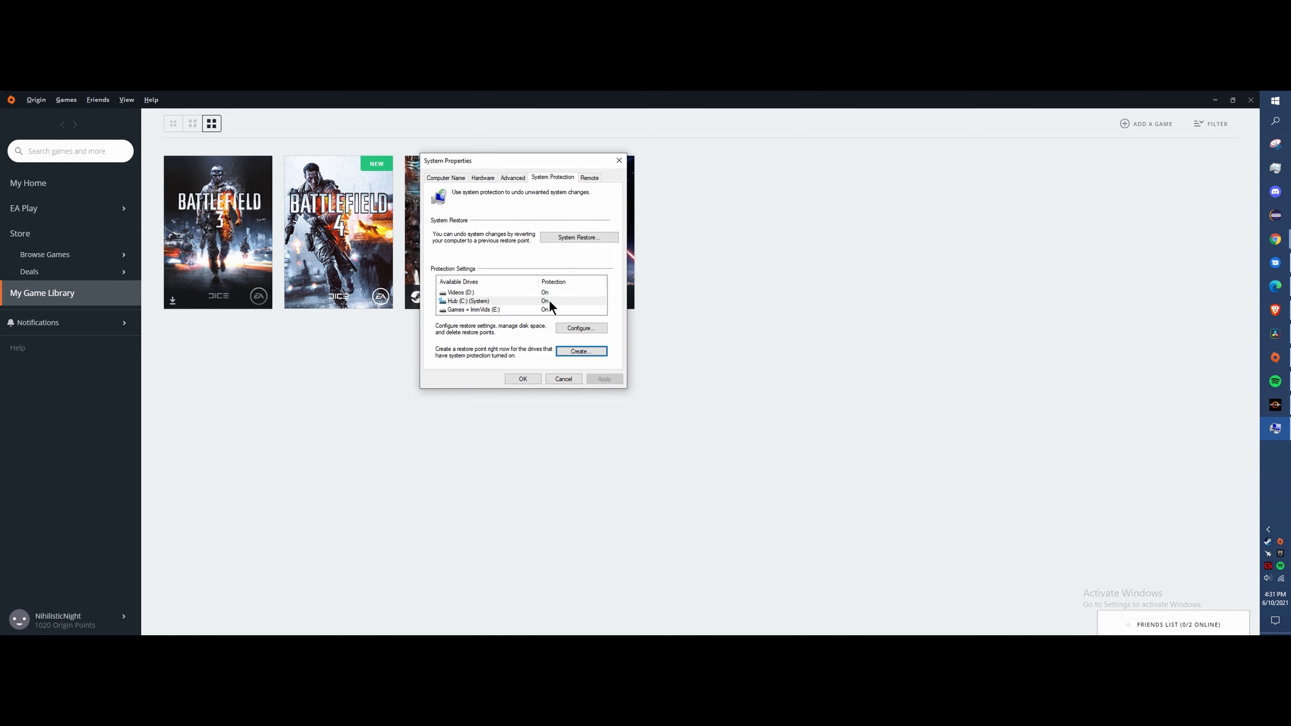
{"action": "left_click", "coordinate": [526, 309]}
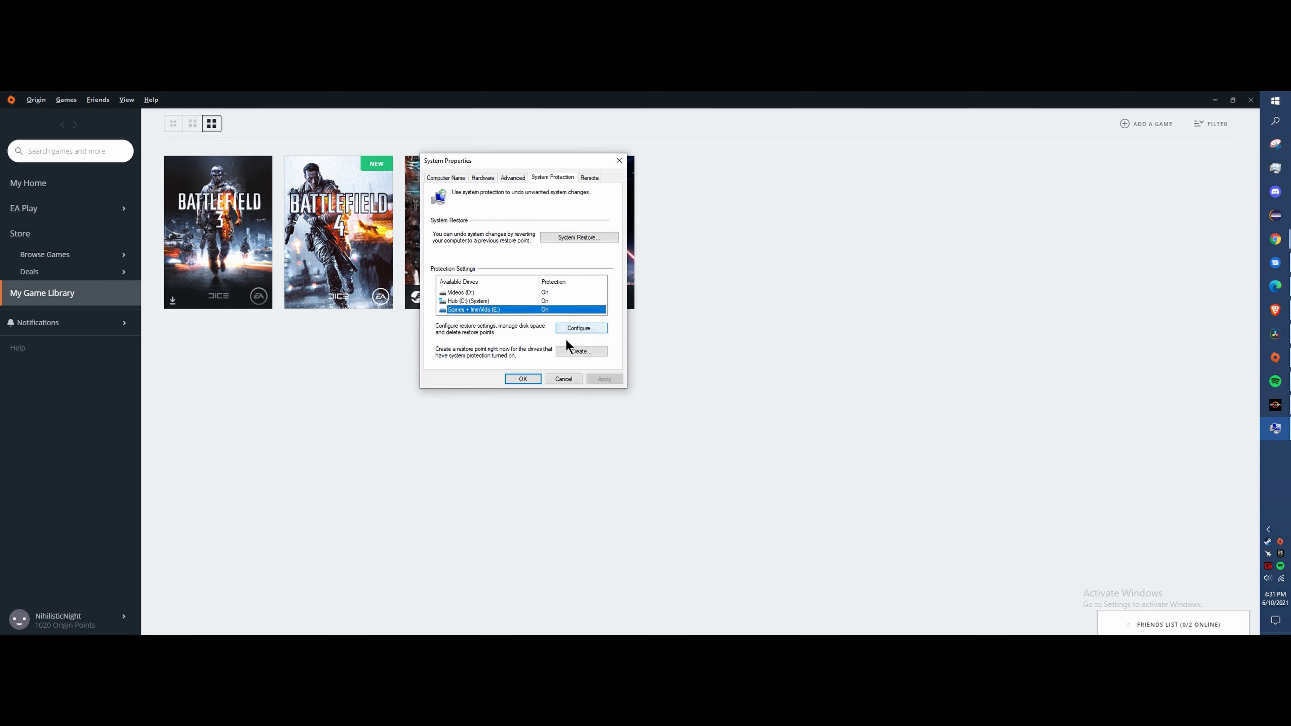
{"action": "left_click", "coordinate": [557, 305]}
{"action": "left_click", "coordinate": [578, 350]}
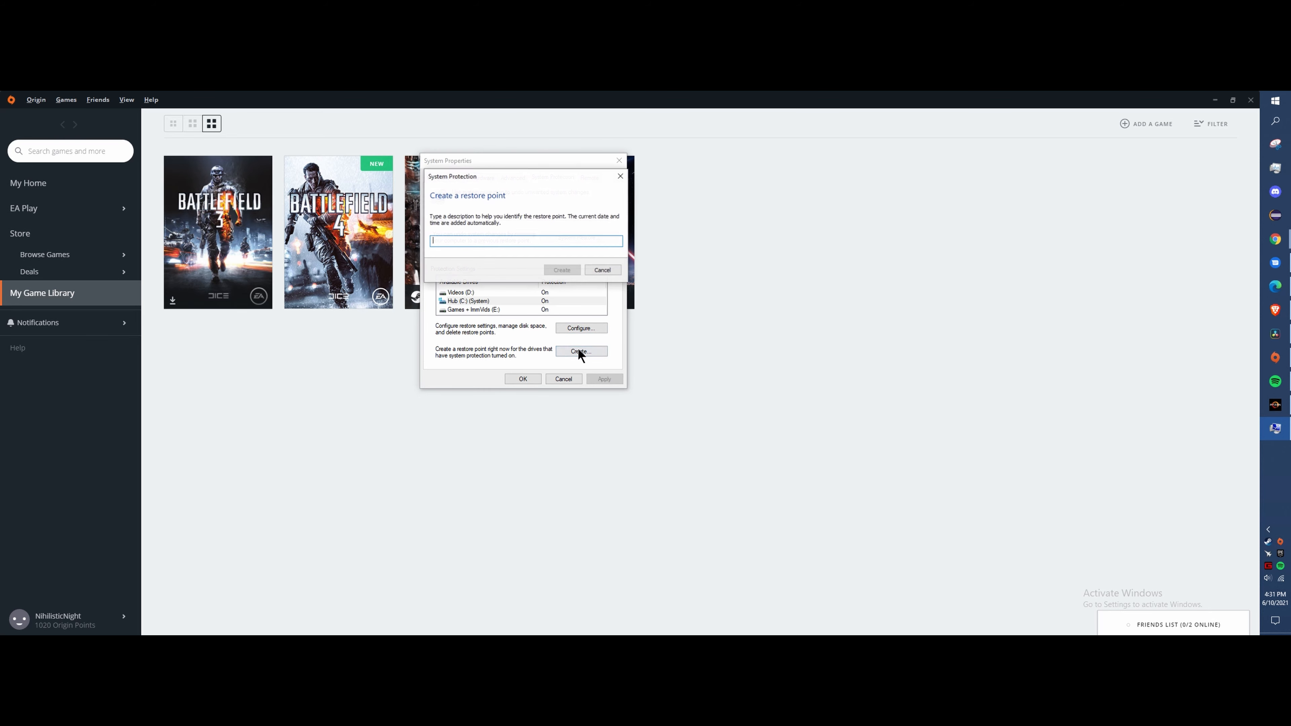
{"action": "left_click", "coordinate": [598, 270]}
- Examine the protection status and restore point disk usage of the Hub (C:) drive, and look over the other drives in the list
{"action": "left_click", "coordinate": [590, 329]}
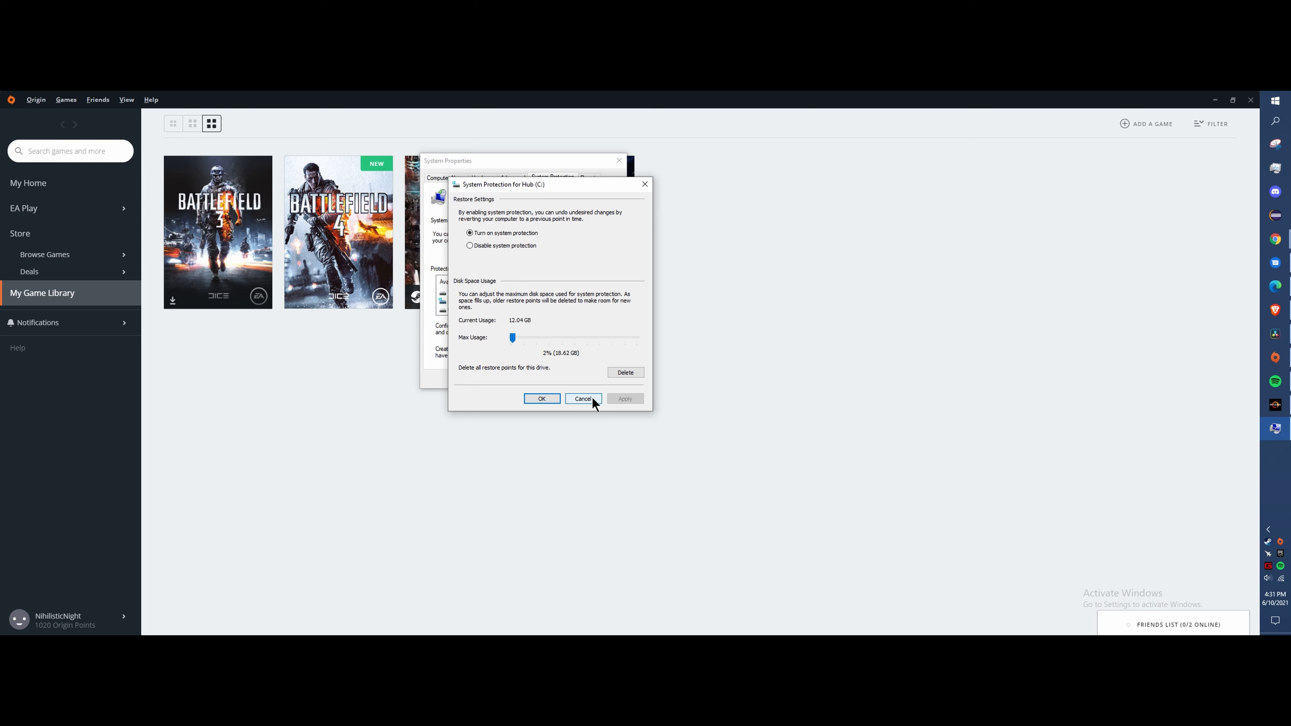
{"action": "left_click", "coordinate": [574, 401]}
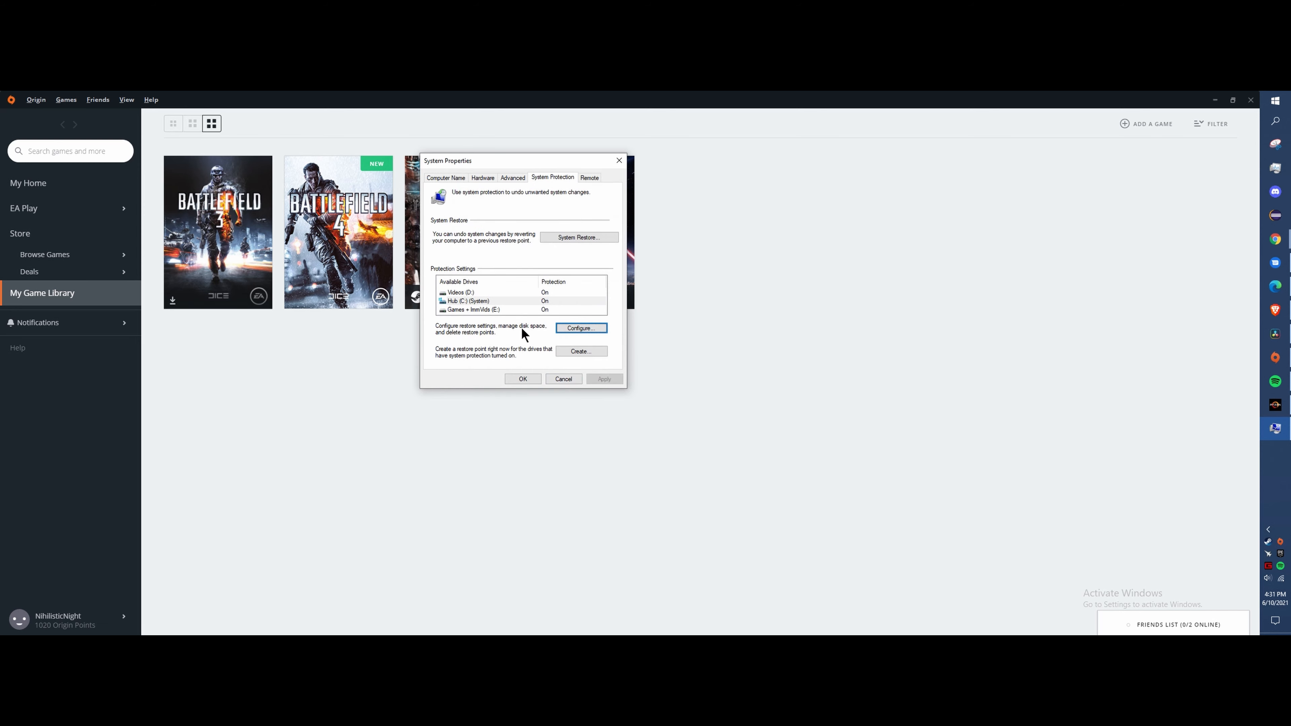
{"action": "left_click", "coordinate": [531, 297]}
{"action": "left_click", "coordinate": [529, 293]}
{"action": "left_click", "coordinate": [527, 309]}
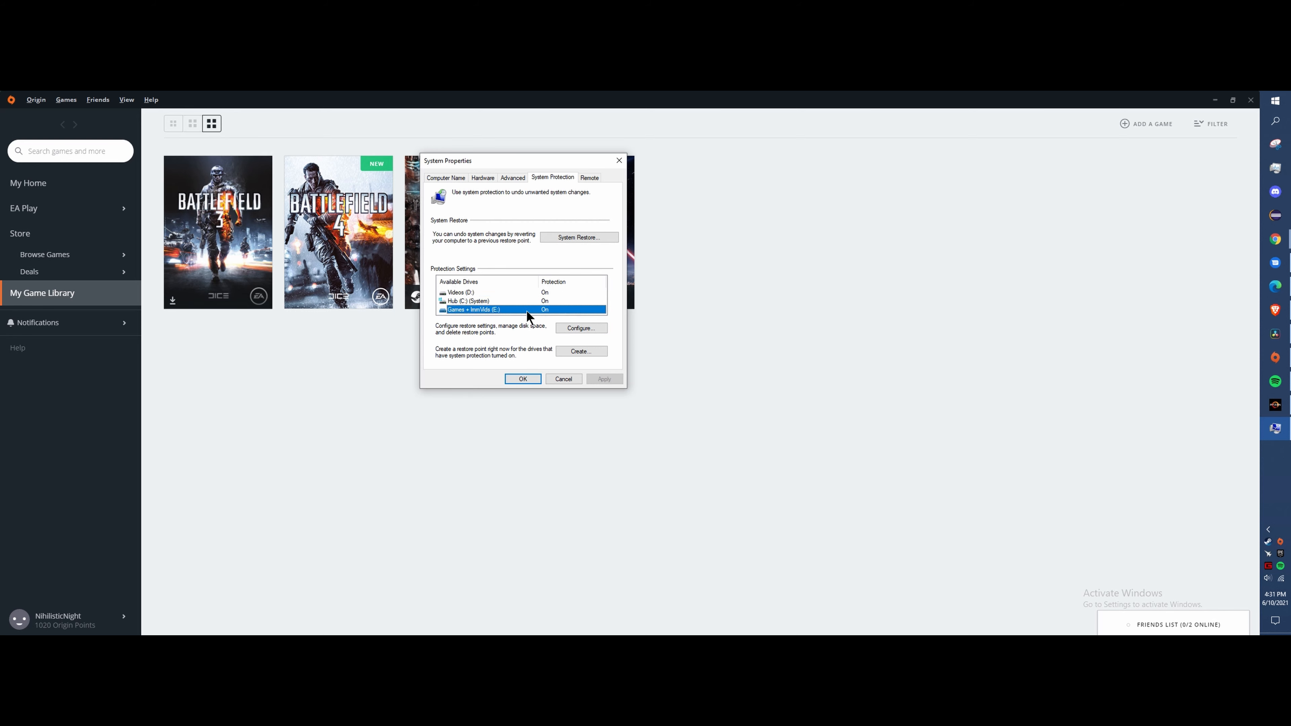
{"action": "left_click", "coordinate": [504, 292]}
{"action": "left_click", "coordinate": [505, 301]}
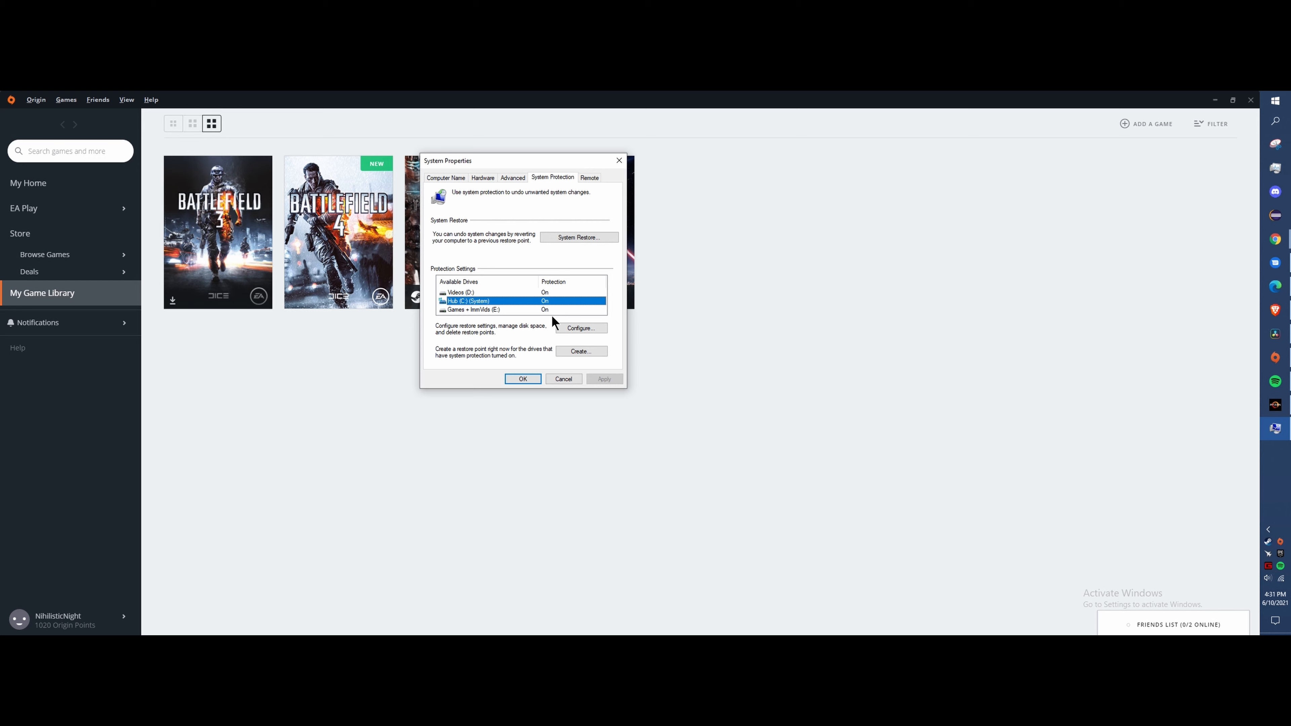
- Review the system protection settings and restore point disk usage of the Videos (D:) drive, checking them twice
{"action": "left_click", "coordinate": [505, 293]}
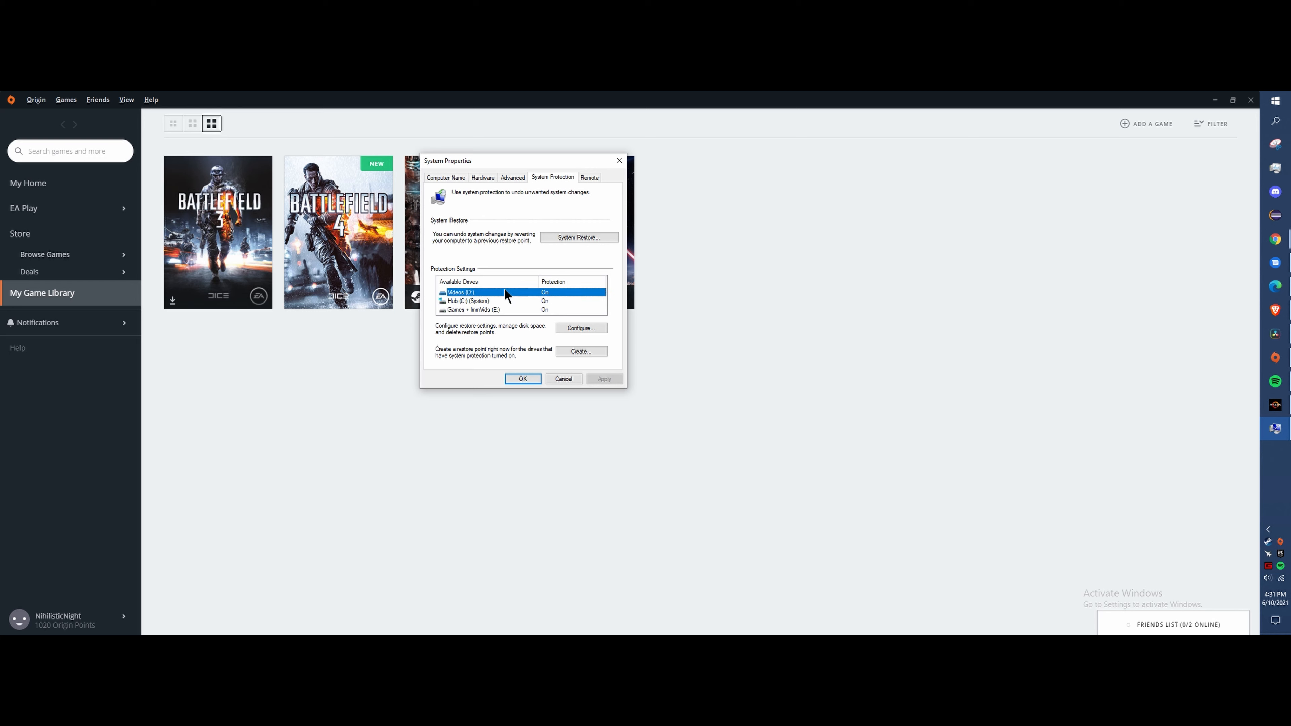
{"action": "left_click", "coordinate": [576, 328]}
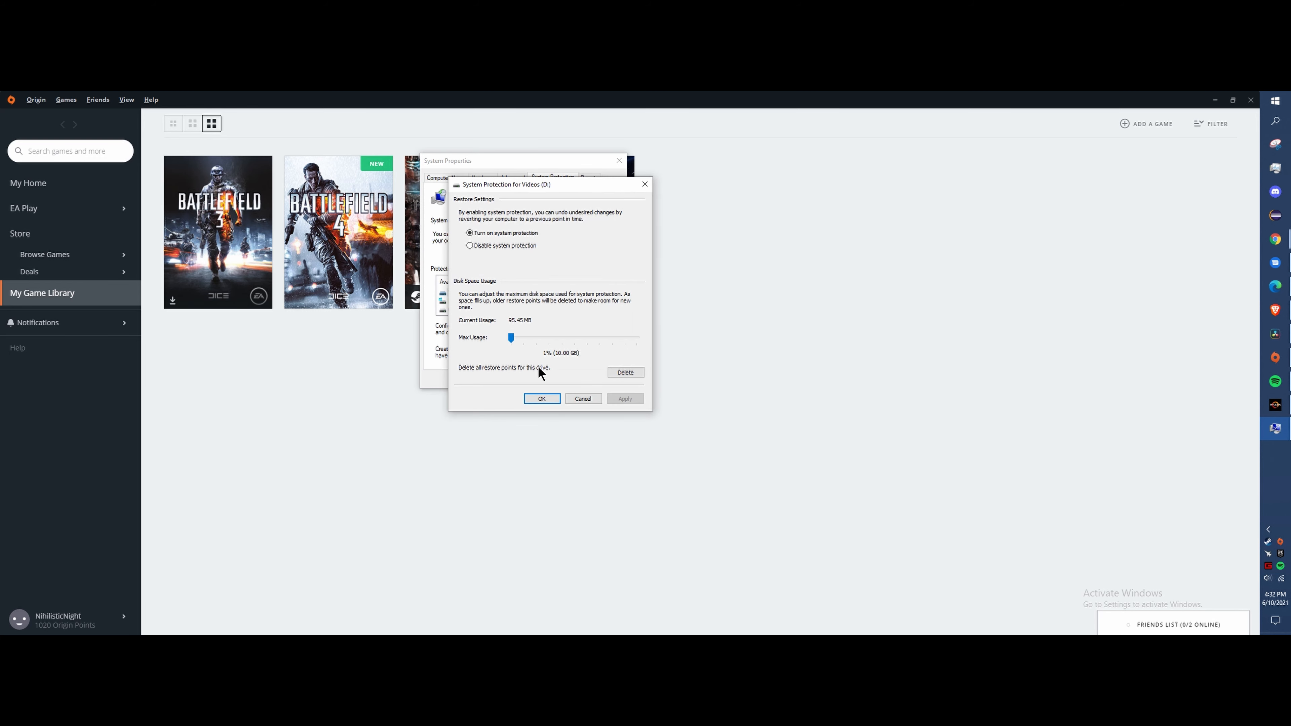
{"action": "left_click", "coordinate": [583, 398]}
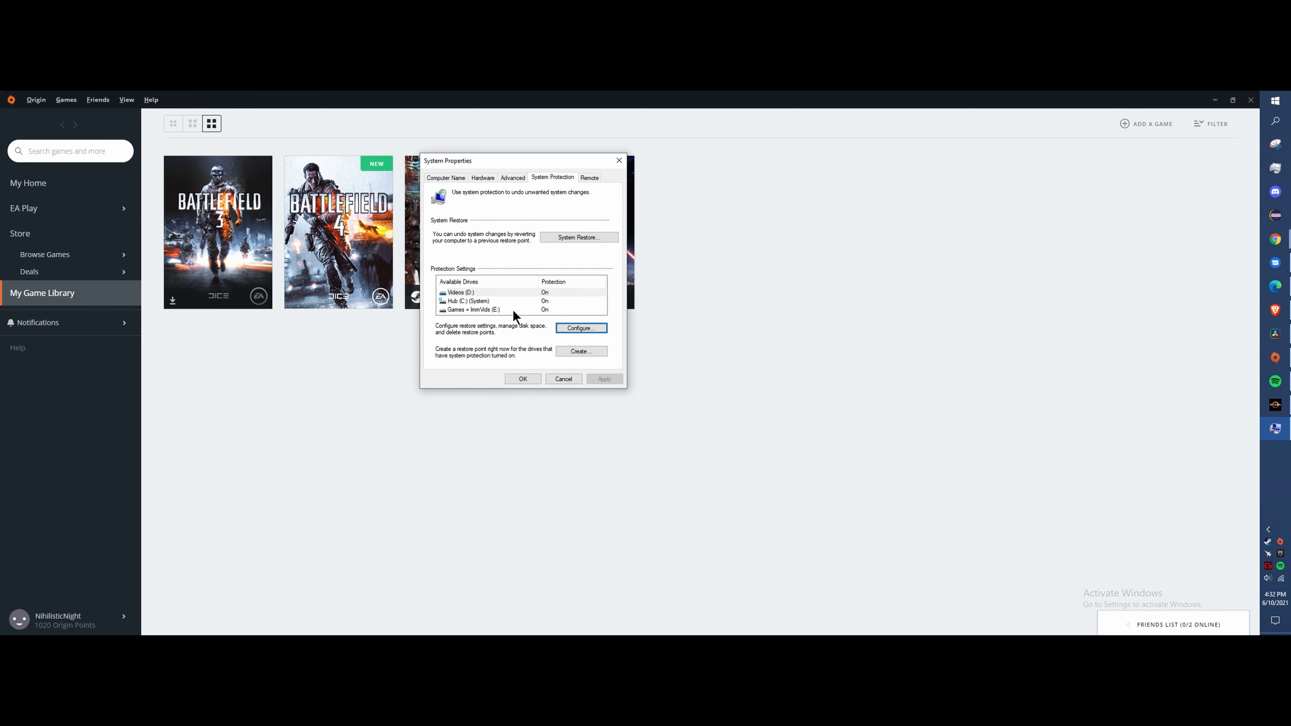
{"action": "left_click", "coordinate": [572, 330]}
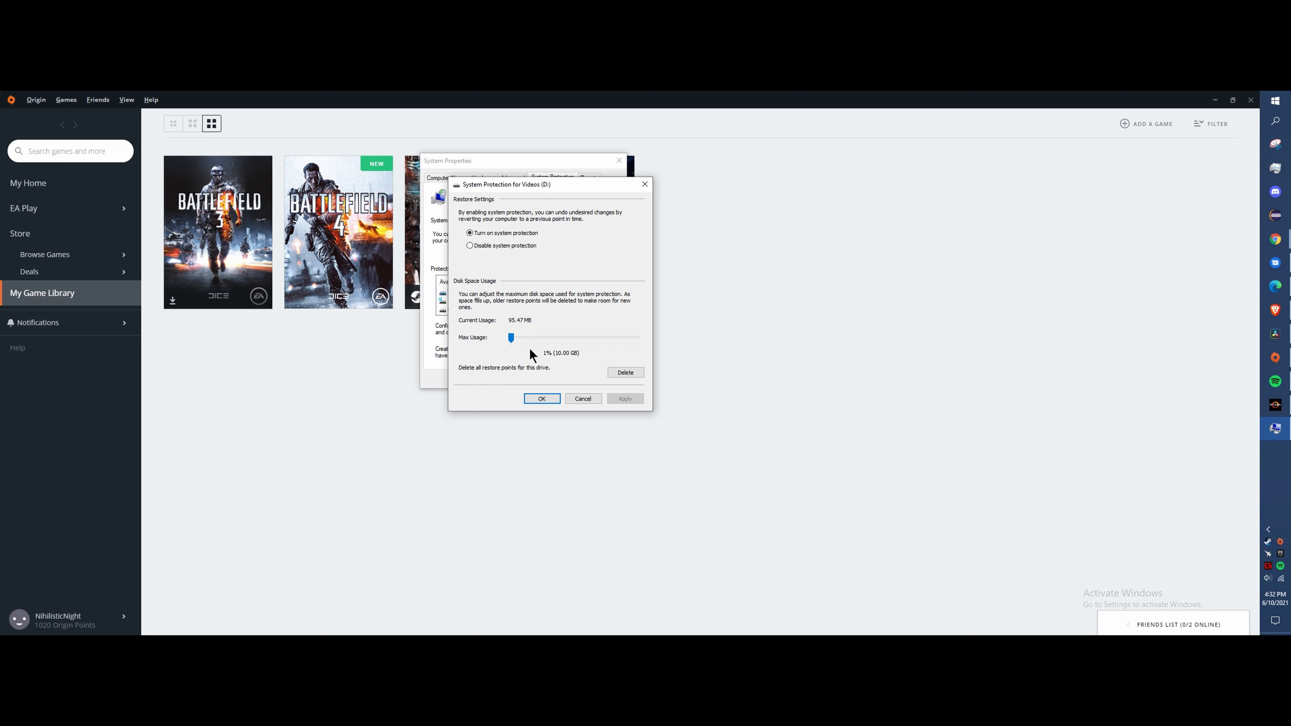
{"action": "left_click", "coordinate": [579, 398]}
- Check the system protection settings and restore point disk usage of the Hub (C:) system drive
{"action": "left_click", "coordinate": [473, 300]}
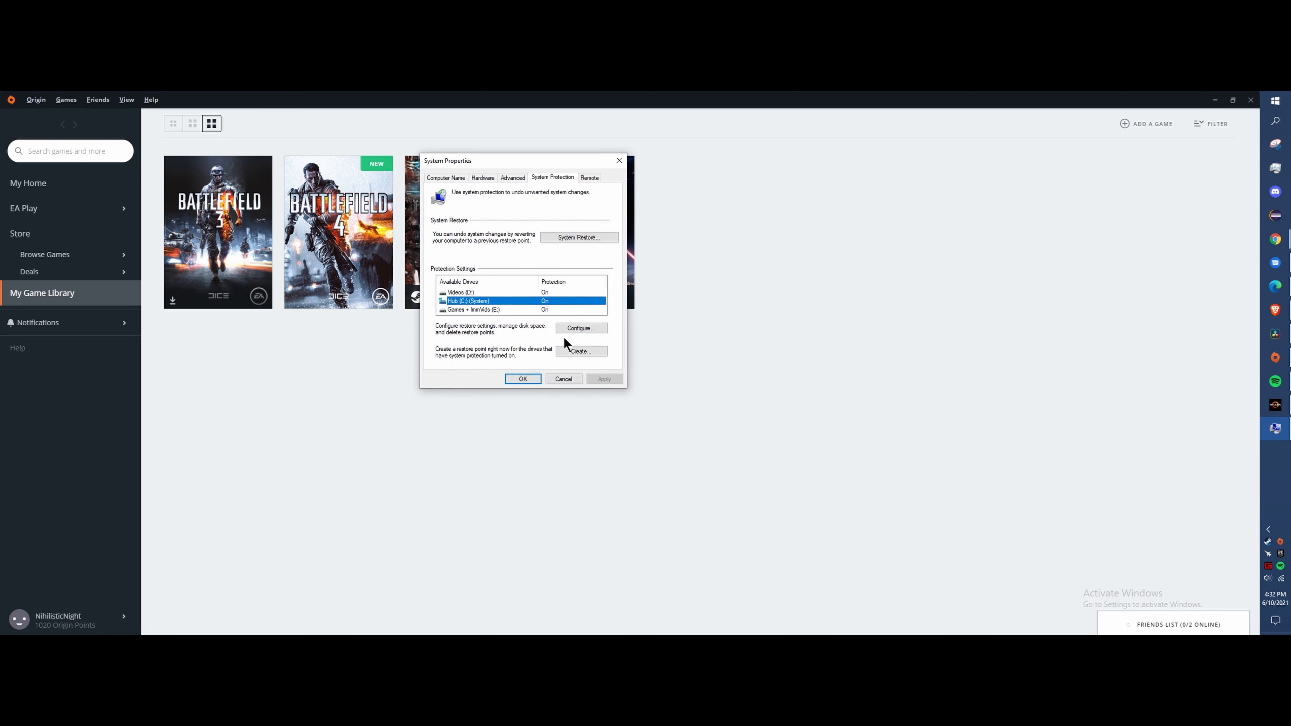
{"action": "left_click", "coordinate": [562, 329]}
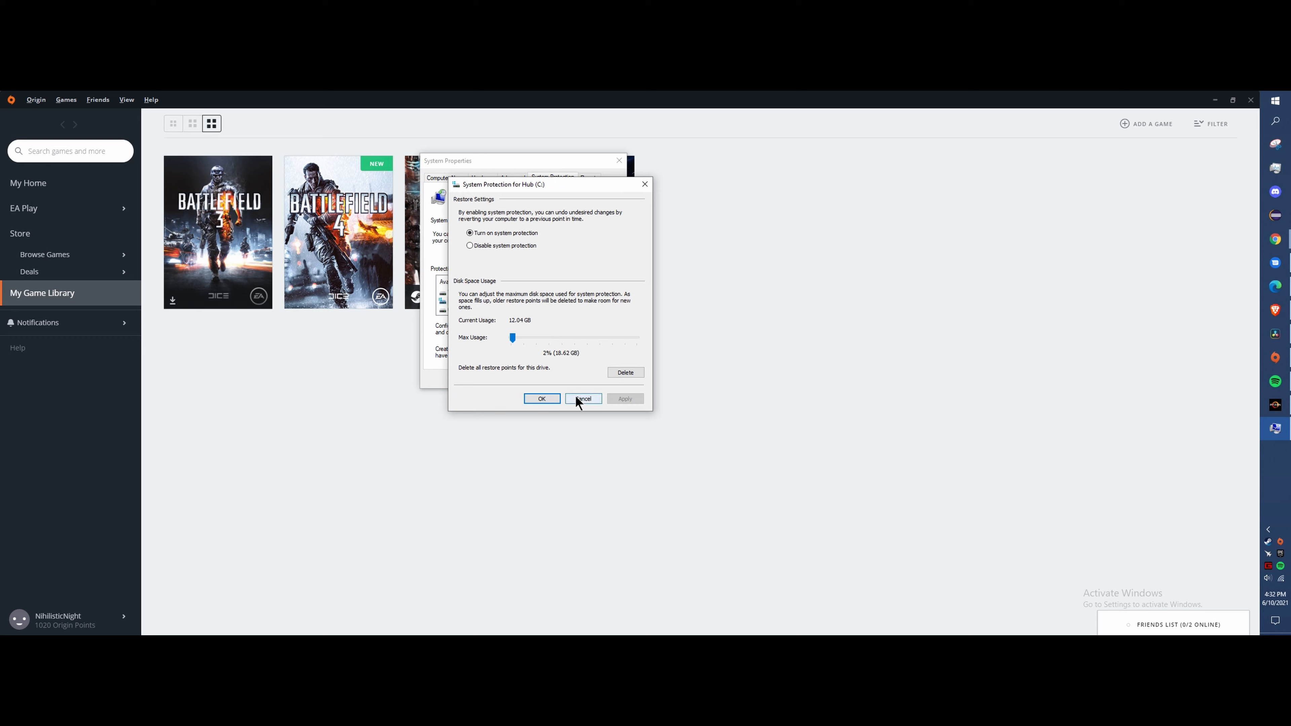
{"action": "left_click", "coordinate": [581, 398]}
- Raise the maximum disk space usage for system protection on the Hub (C:) drive slightly and apply it
{"action": "left_click", "coordinate": [575, 327]}
{"action": "left_click", "coordinate": [519, 339]}
{"action": "left_click", "coordinate": [620, 399]}
{"action": "left_click", "coordinate": [542, 399]}
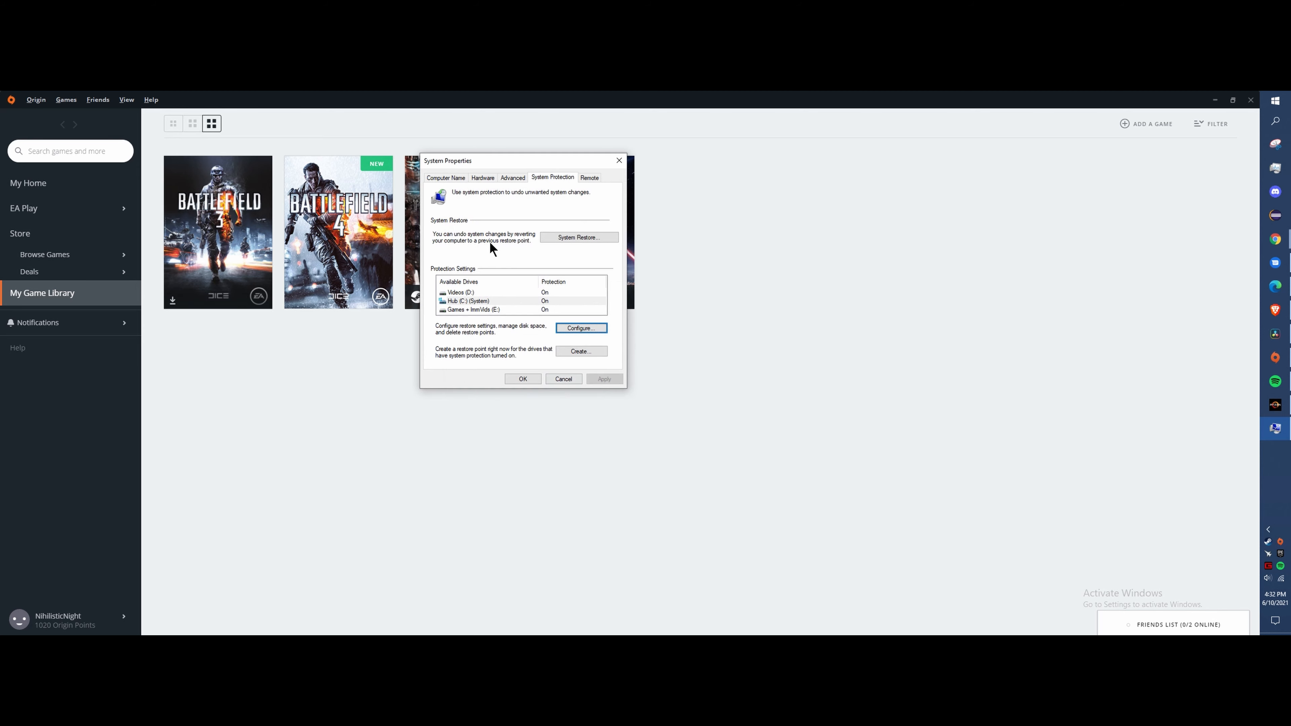
- Check the system protection settings and restore point disk usage of the Games + ImmVids (E:) drive
{"action": "left_click", "coordinate": [472, 311]}
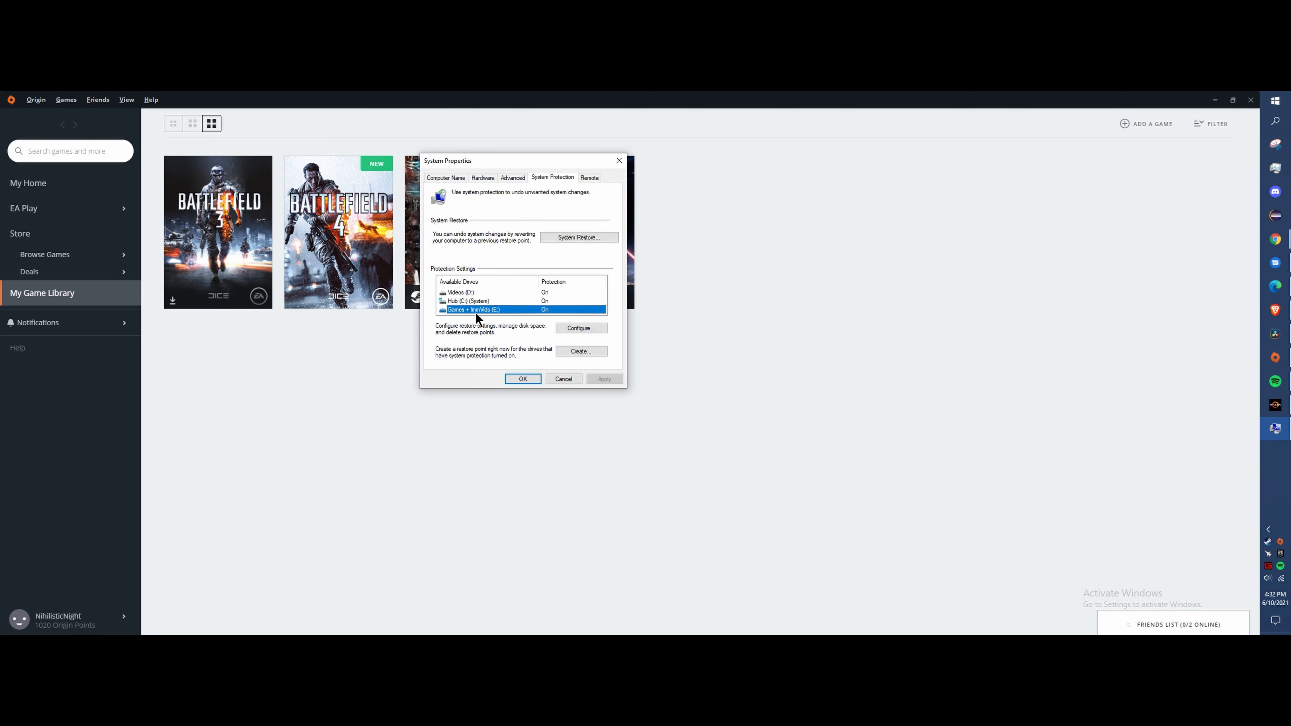
{"action": "left_click", "coordinate": [575, 331]}
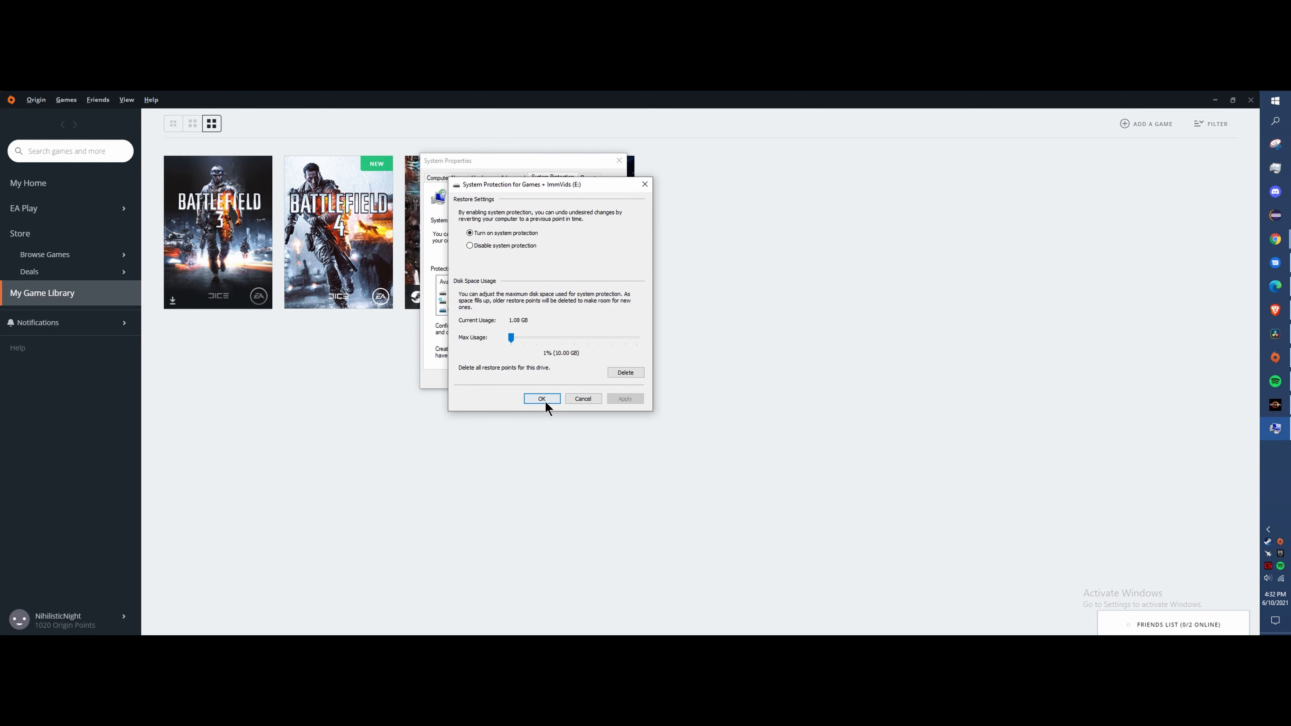
{"action": "left_click", "coordinate": [543, 402]}
- With the Games + ImmVids (E:) drive selected, create a restore point described as "update" and close the System Properties dialog
{"action": "left_click", "coordinate": [481, 311]}
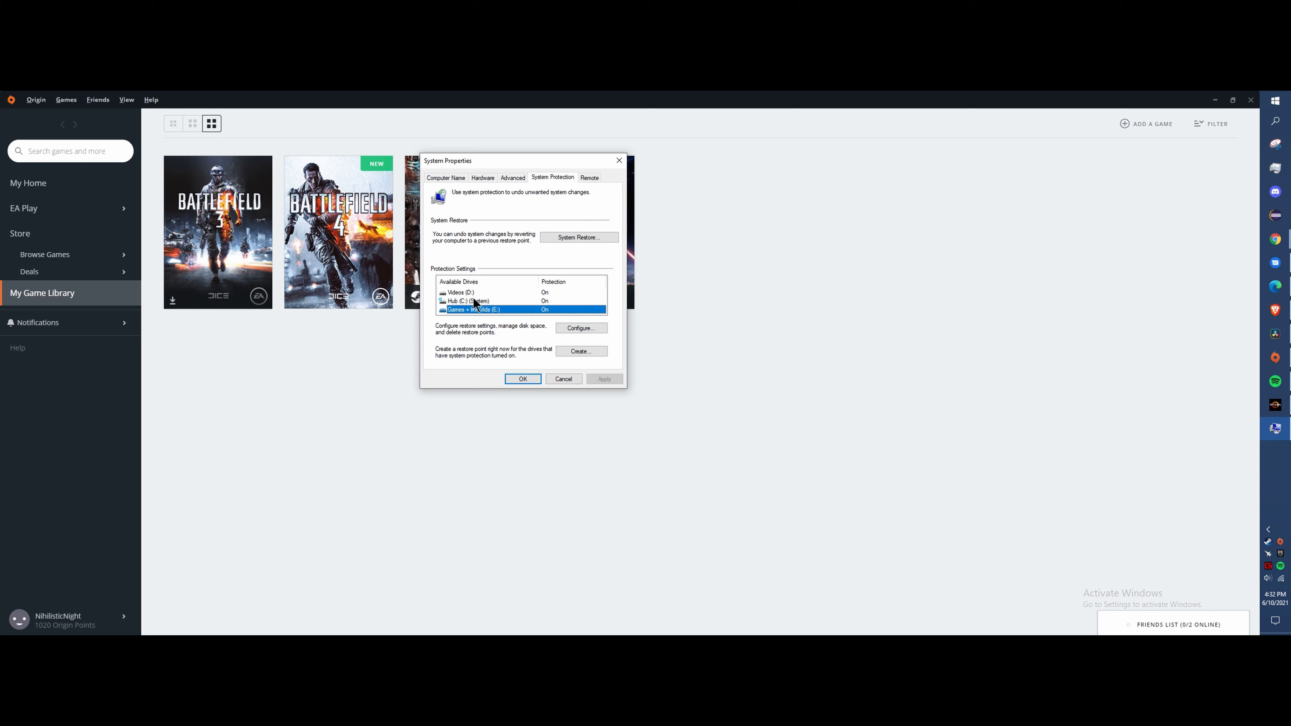
{"action": "left_click", "coordinate": [581, 350]}
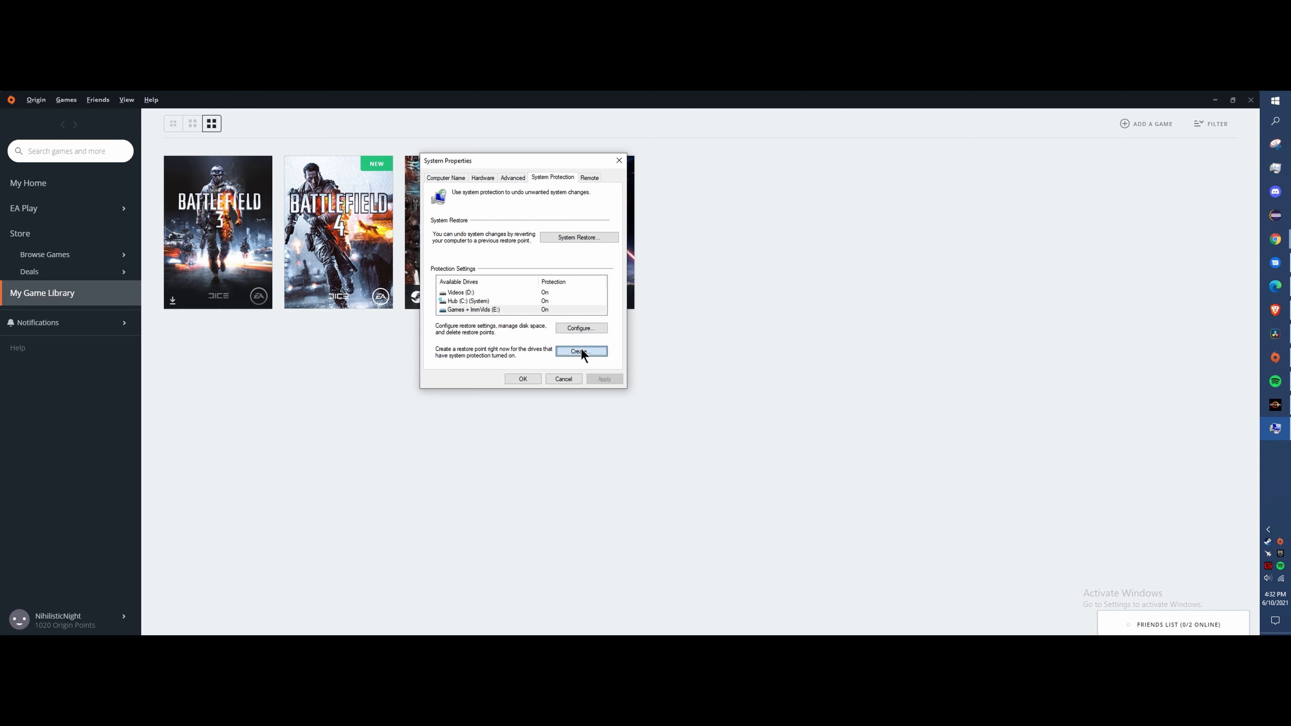
{"action": "type", "text": "update"}
{"action": "left_click", "coordinate": [569, 274]}
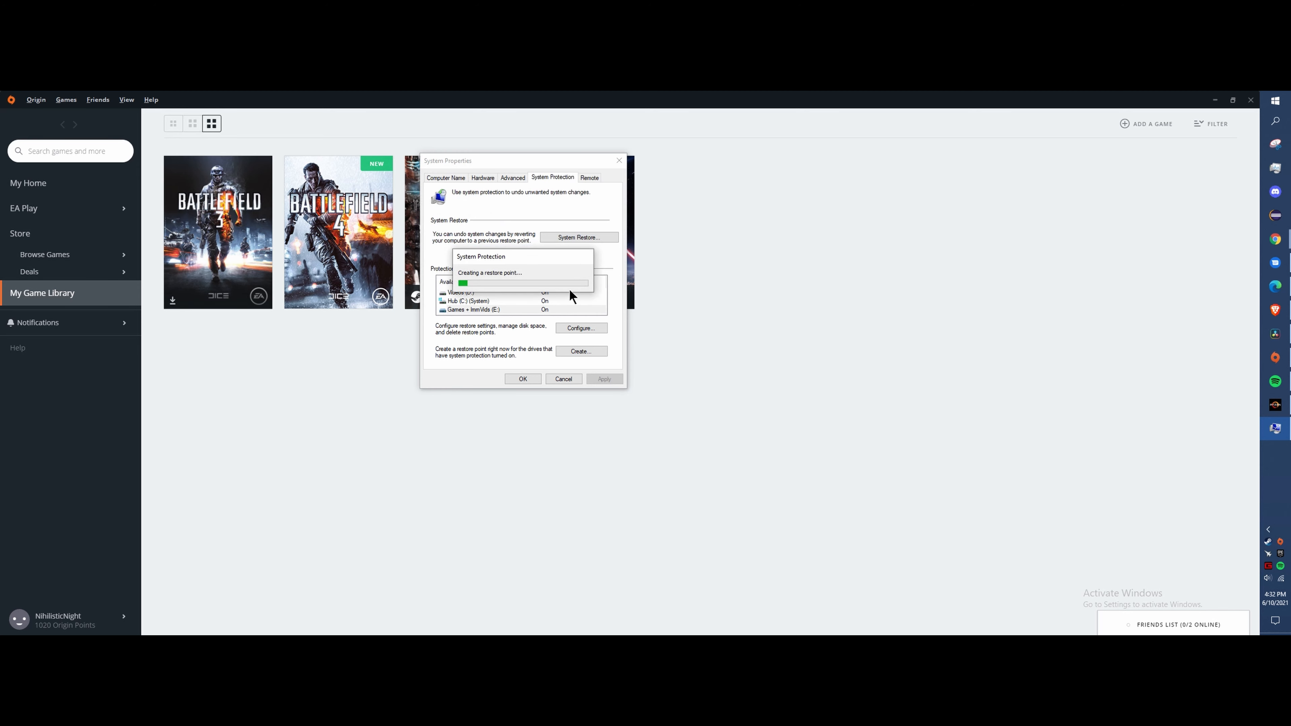
{"action": "left_click_drag", "start_coordinate": [504, 264], "coordinate": [600, 258]}
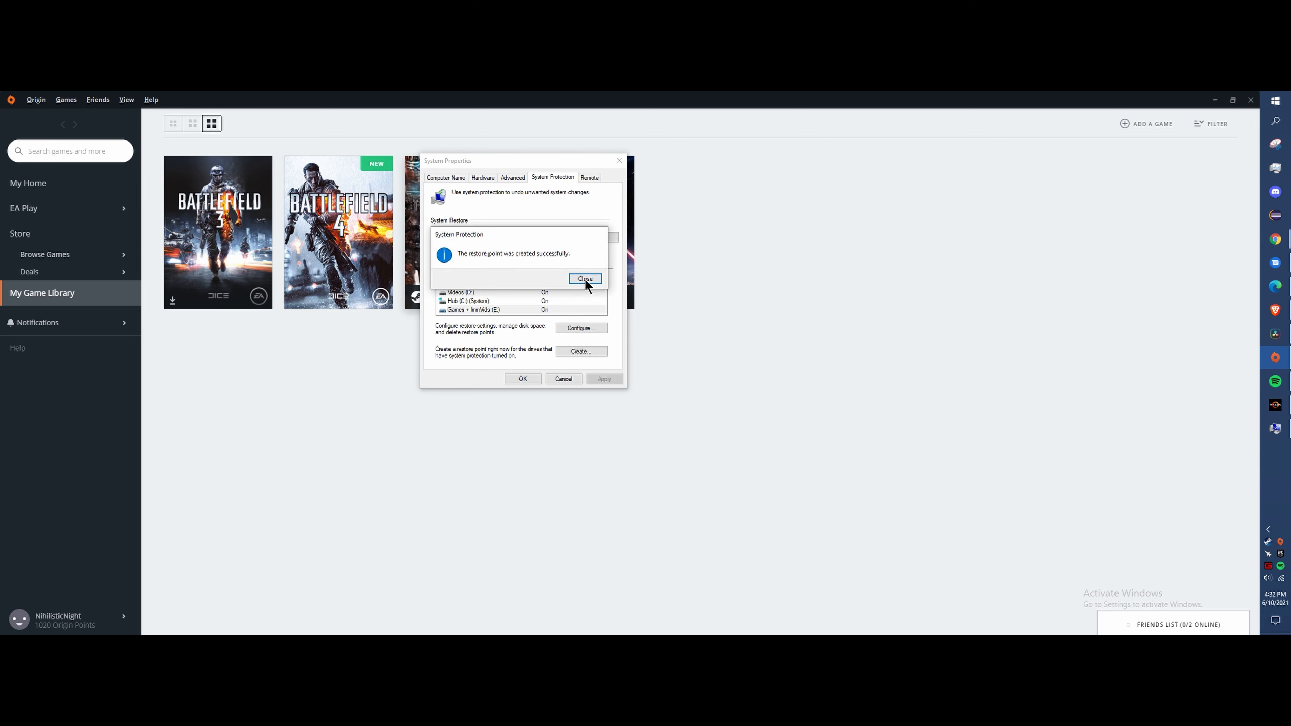
{"action": "left_click", "coordinate": [585, 279]}
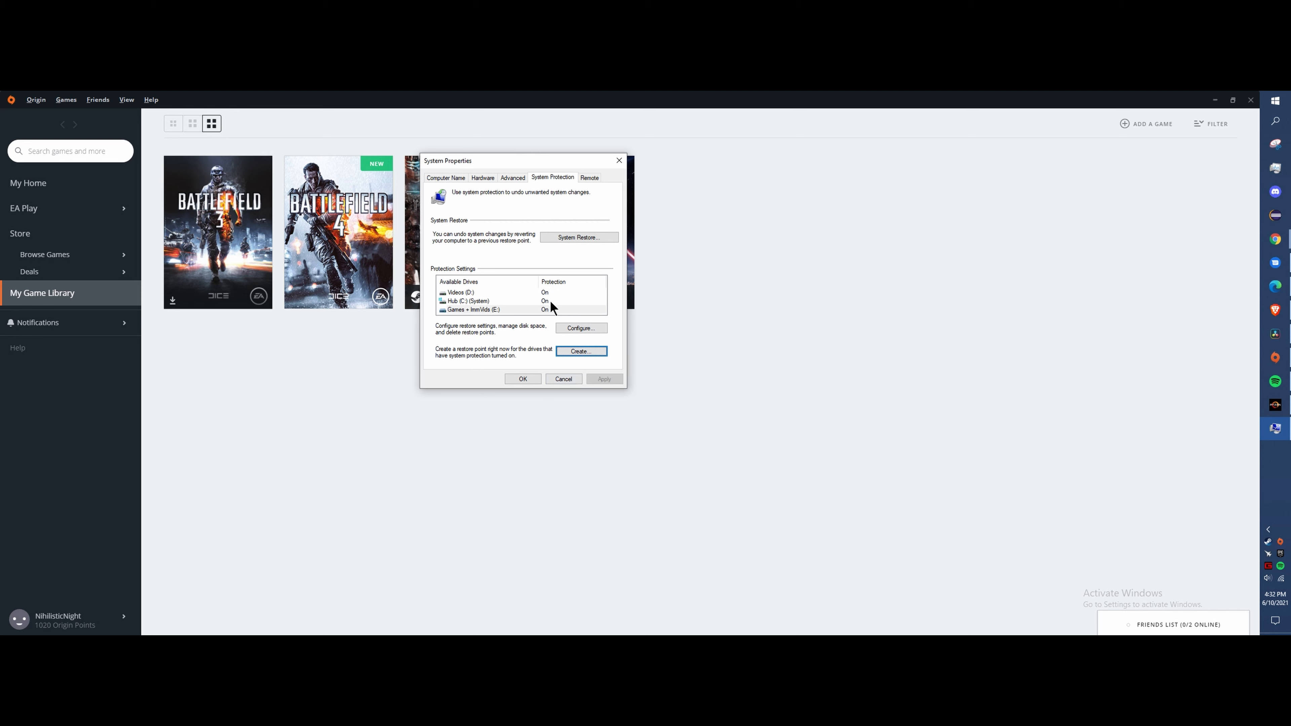
{"action": "left_click", "coordinate": [529, 379]}
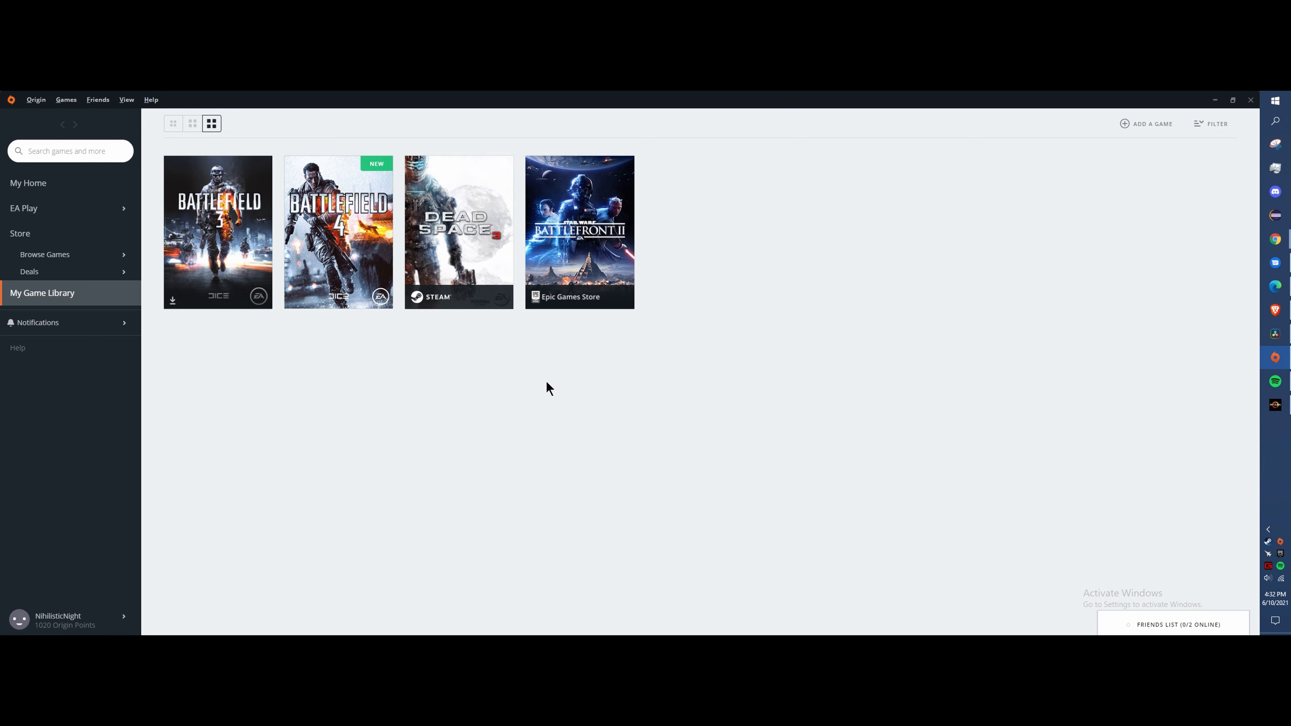